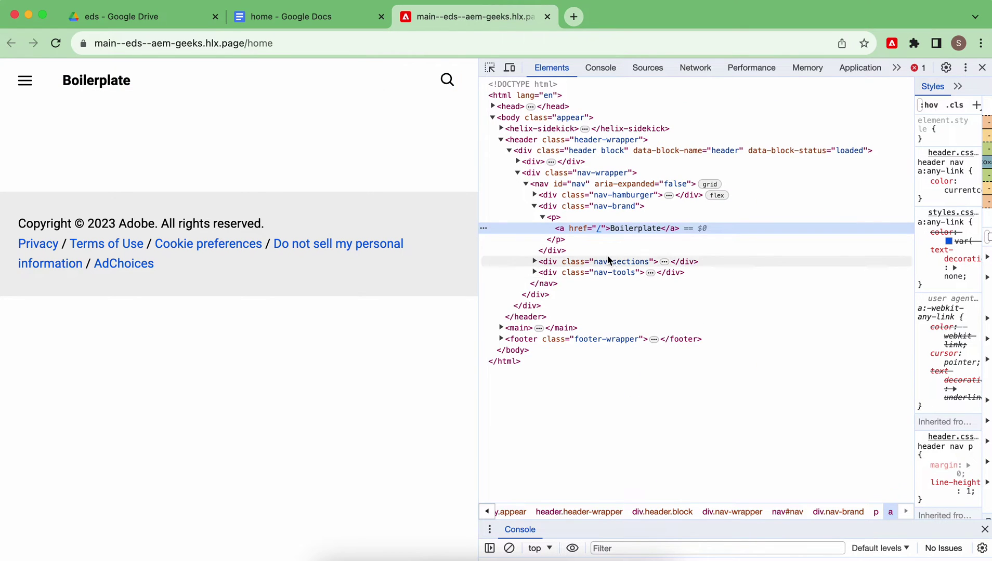
Inspect the header and the main element's section markup on the preview page, comparing it with the home document.
click(508, 149)
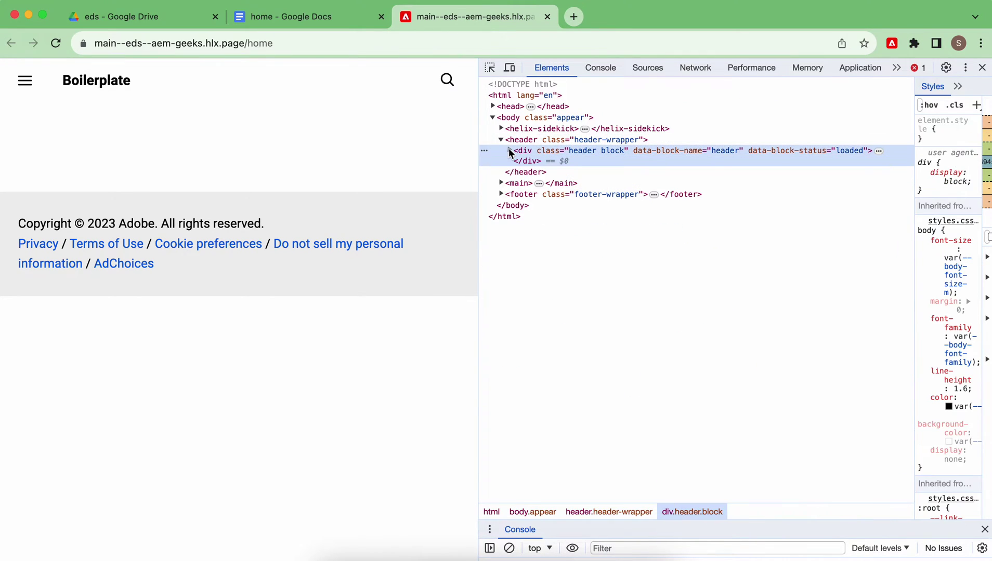
click(500, 139)
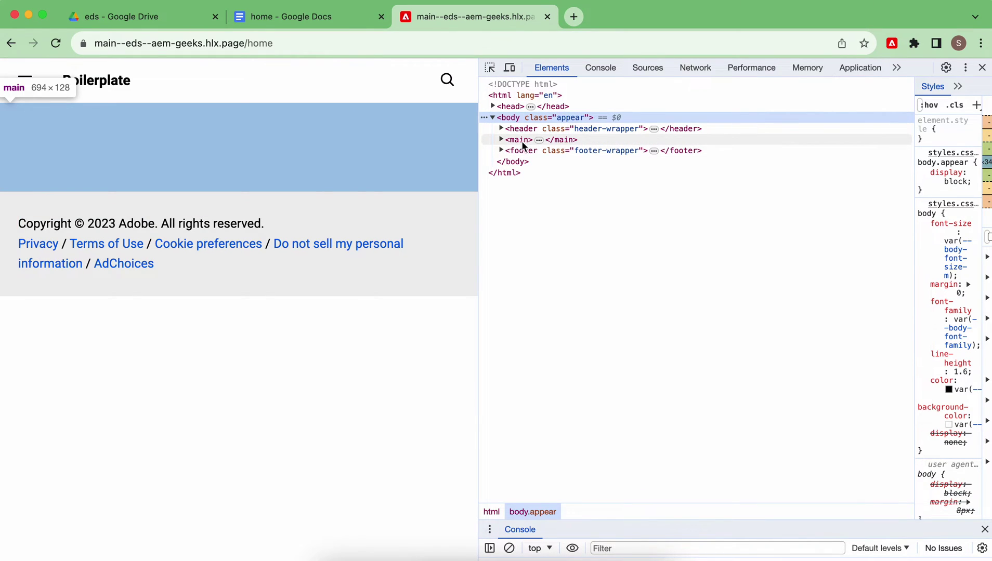
click(502, 139)
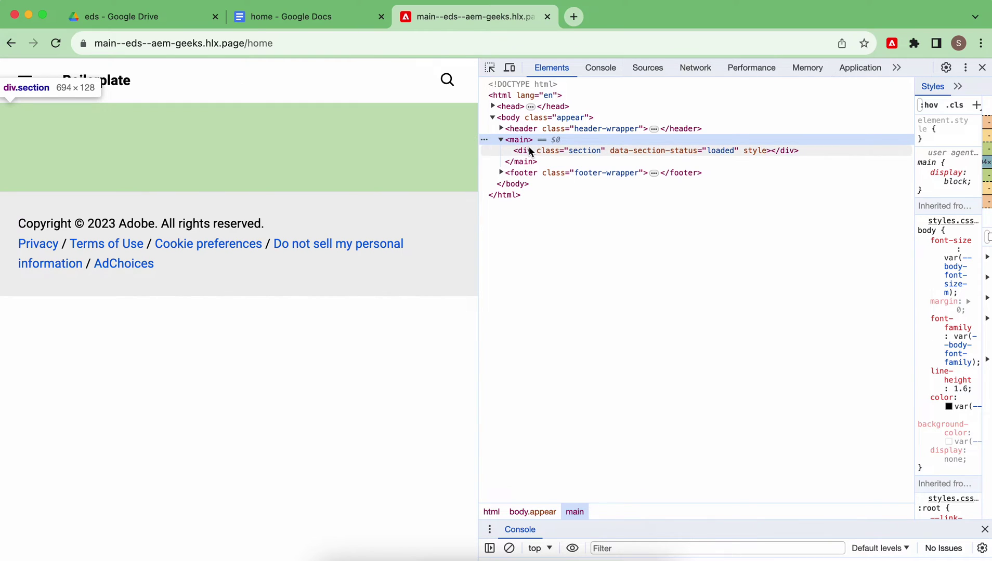
click(529, 149)
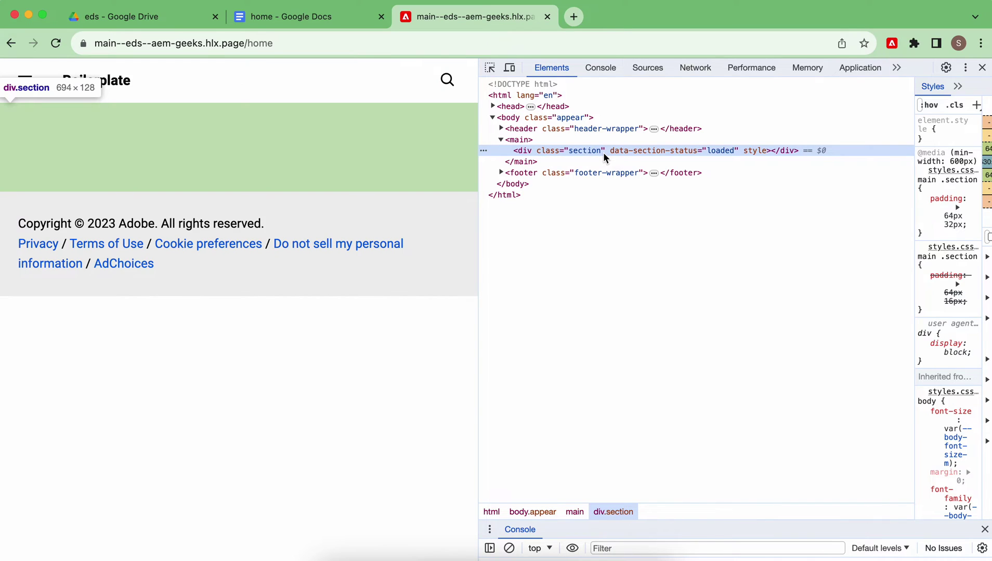
click(296, 17)
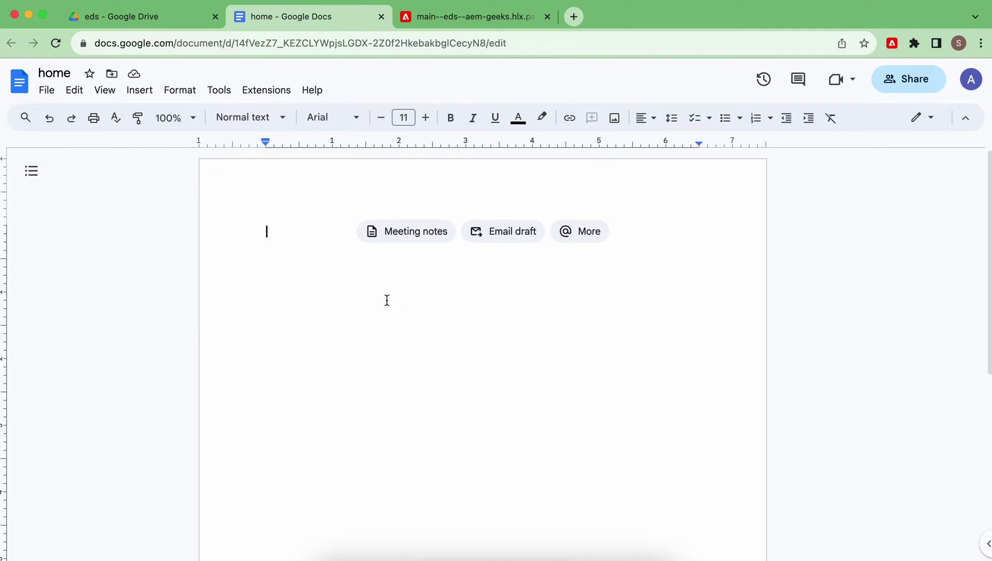
click(454, 17)
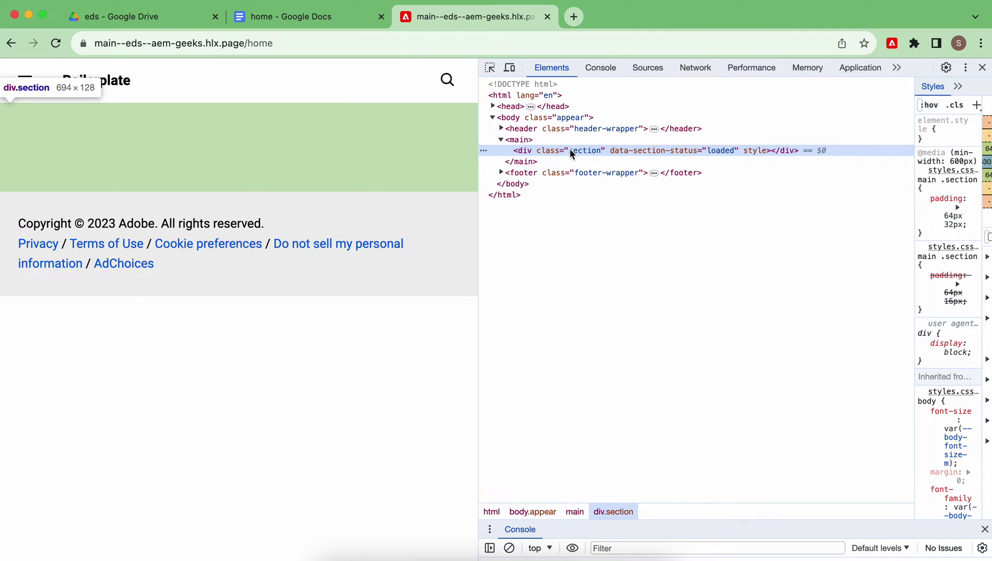
Switch to the home document in Google Docs and apply the Heading 1 style to "This is heading H1".
click(299, 18)
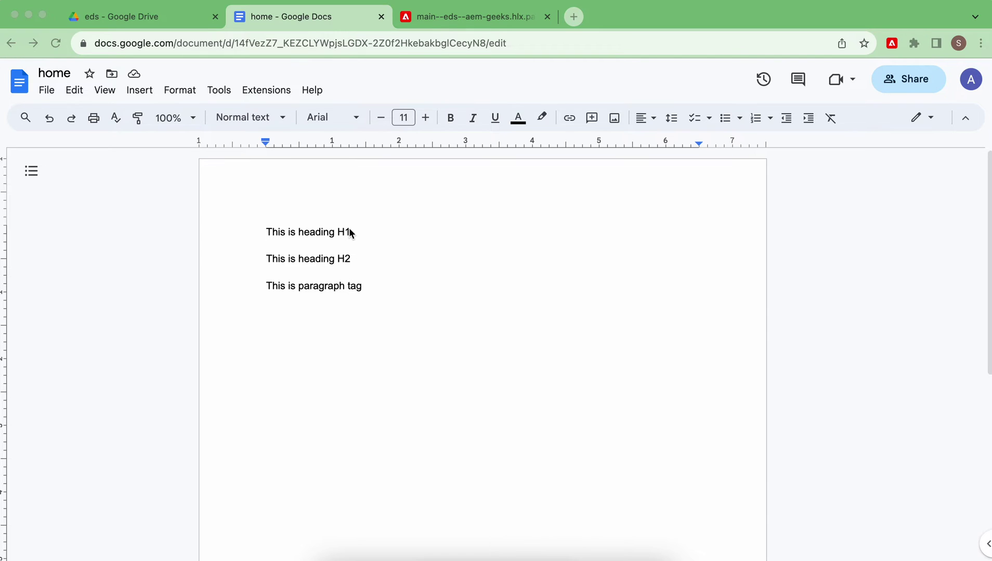
drag(352, 231, 248, 230)
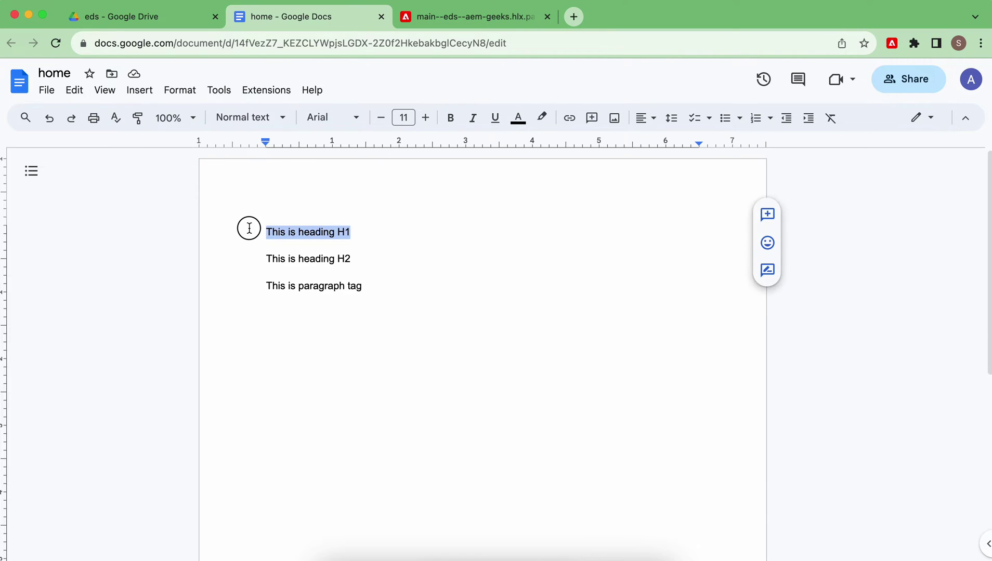
click(280, 119)
click(282, 296)
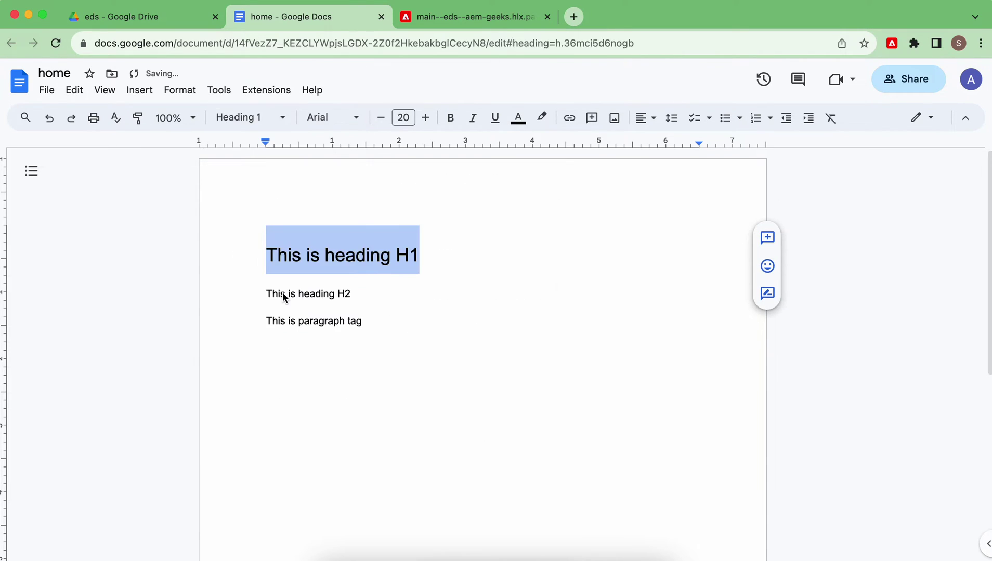
Apply the Heading 2 style to the line "This is heading H2".
click(368, 290)
click(358, 292)
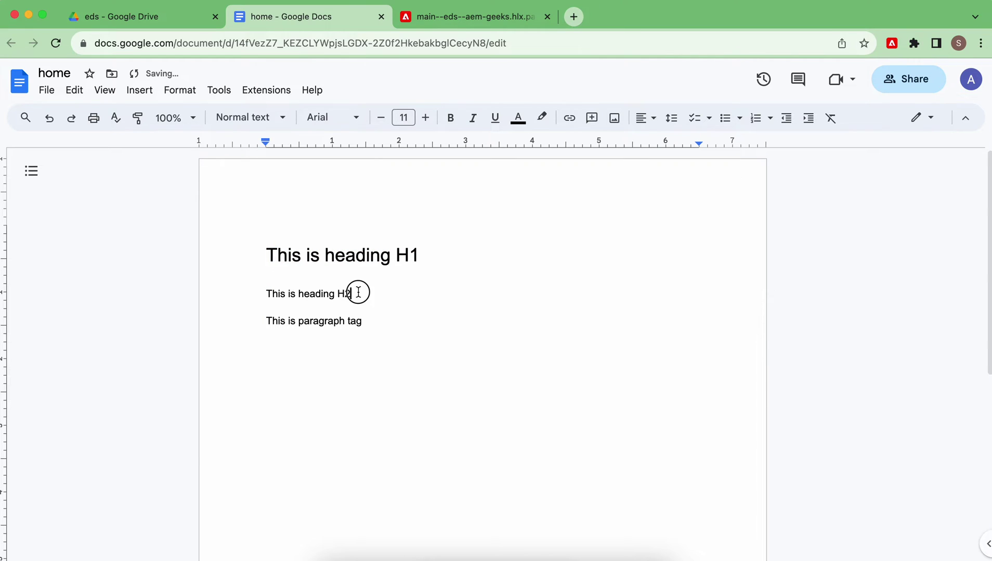
drag(358, 292, 258, 292)
click(276, 119)
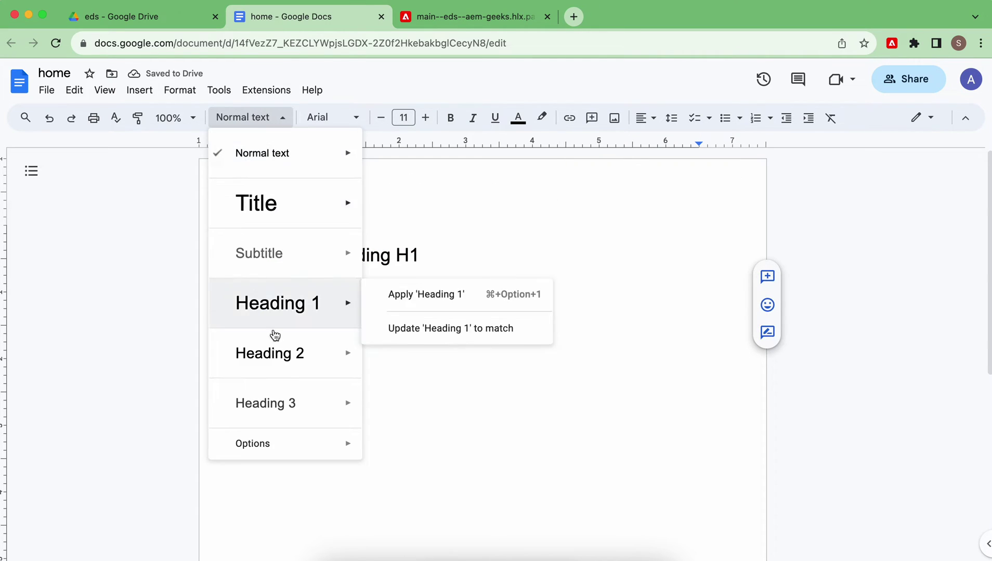
click(270, 354)
Check the text style applied to the line "This is paragraph tag".
drag(367, 349, 263, 349)
click(284, 118)
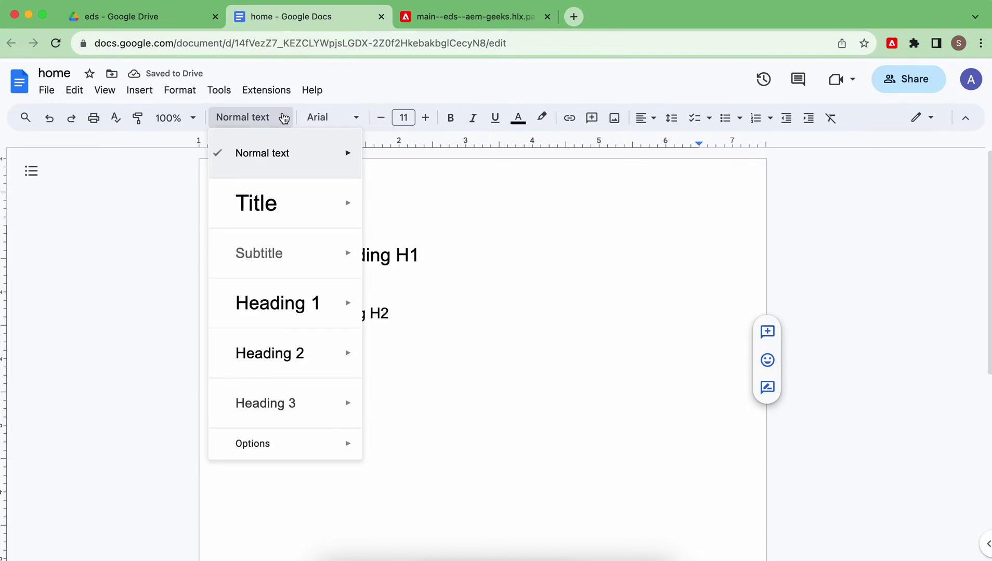
mouse_move(298, 357)
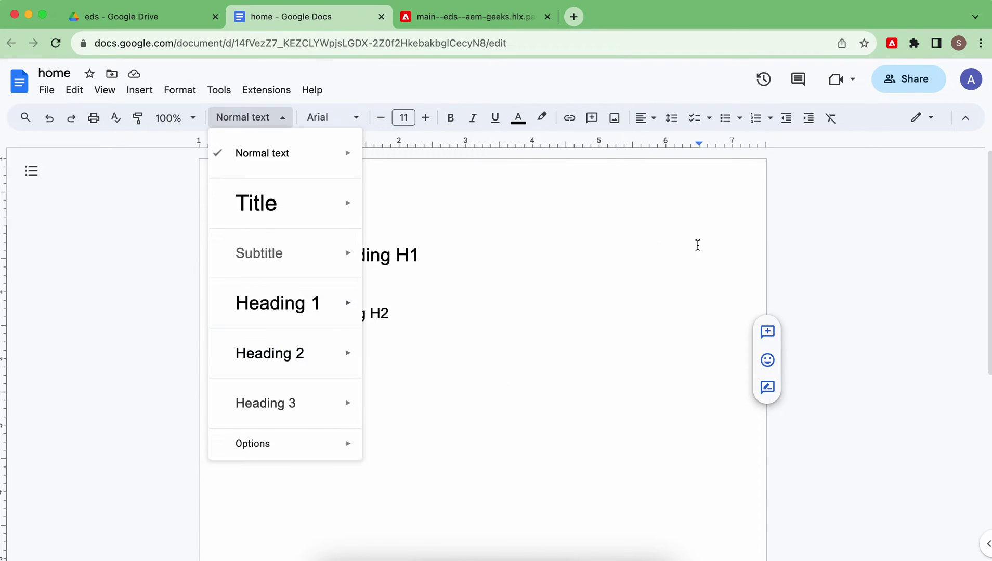
click(554, 492)
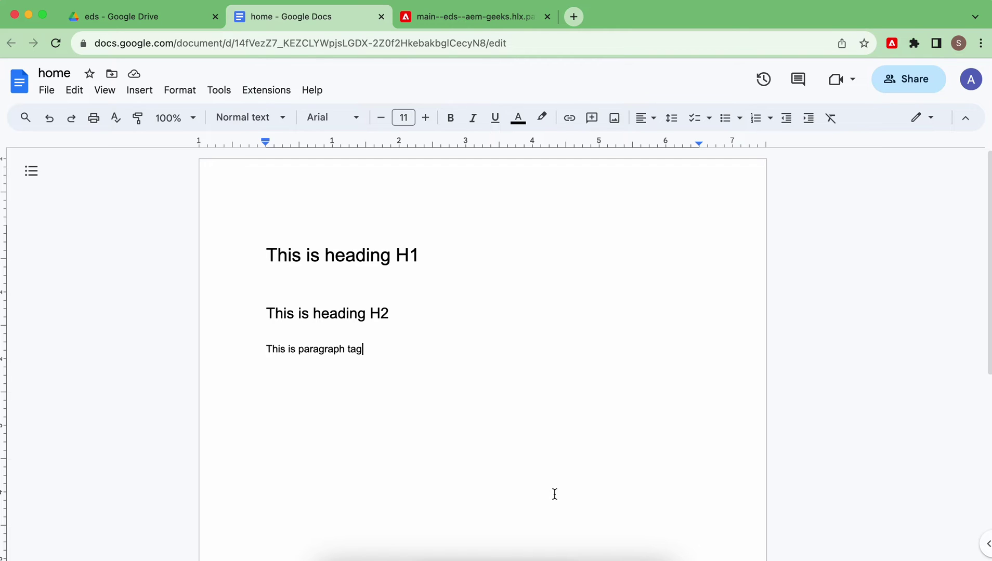
Preview the home document through the AEM sidekick, dismiss the sidekick on the preview page and reload the page.
click(914, 43)
click(760, 145)
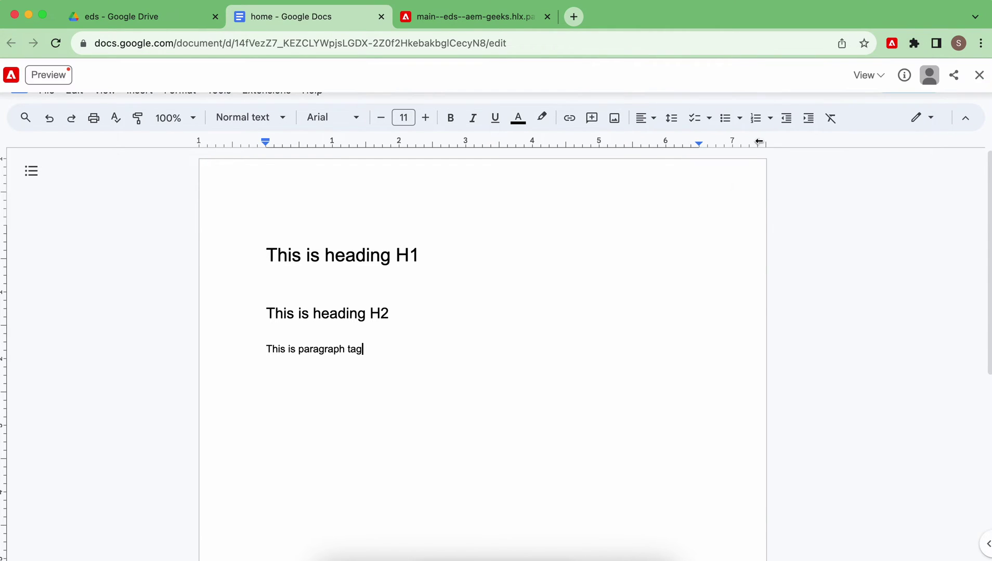
click(54, 75)
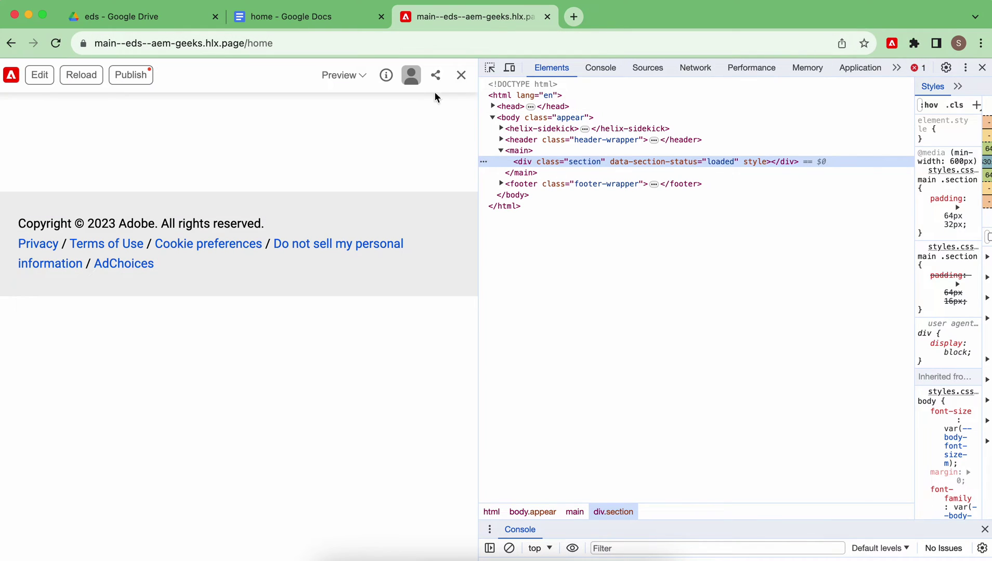
click(461, 75)
click(56, 43)
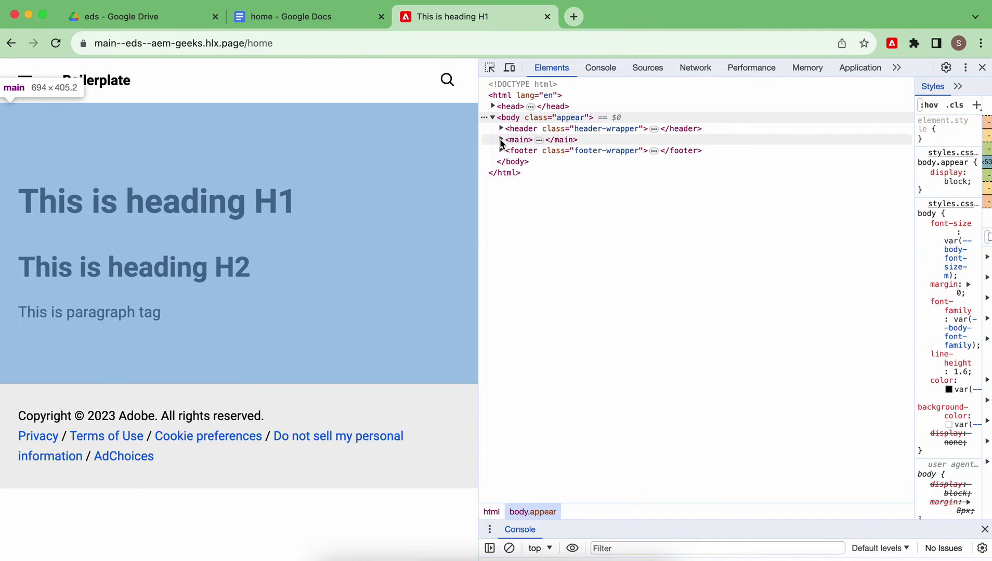
Inspect the section and default-content-wrapper markup that holds the two headings and the paragraph.
click(501, 139)
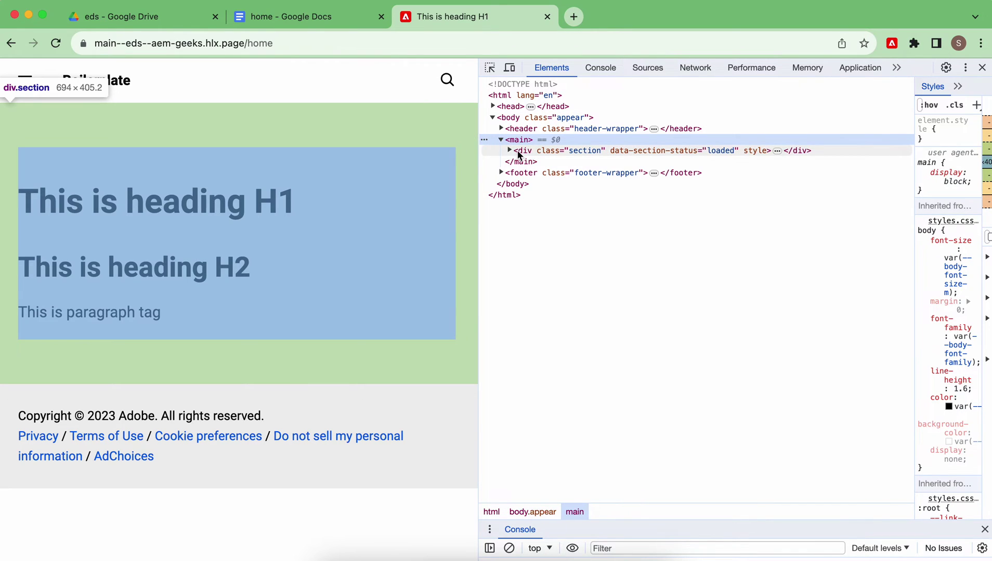
click(510, 151)
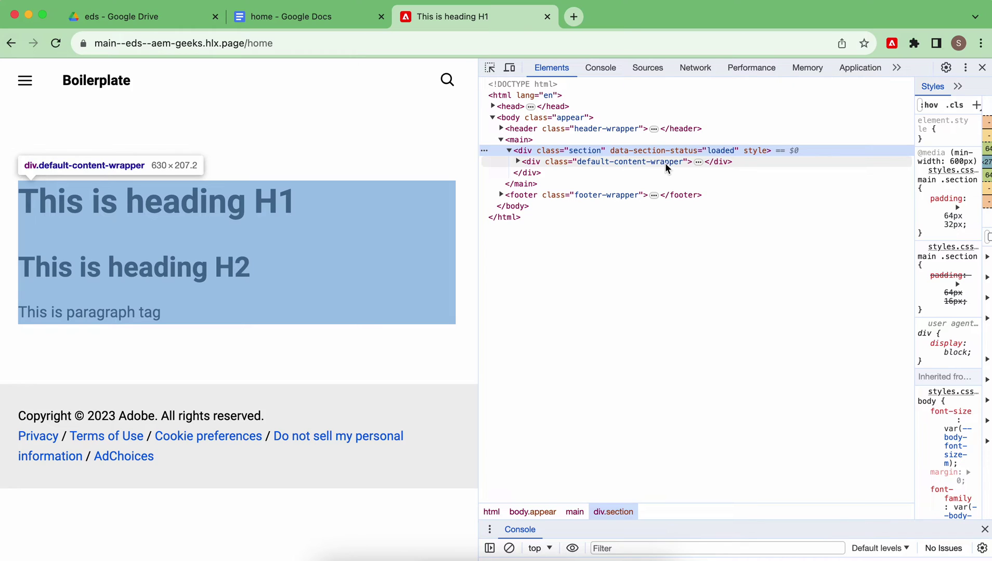
click(518, 162)
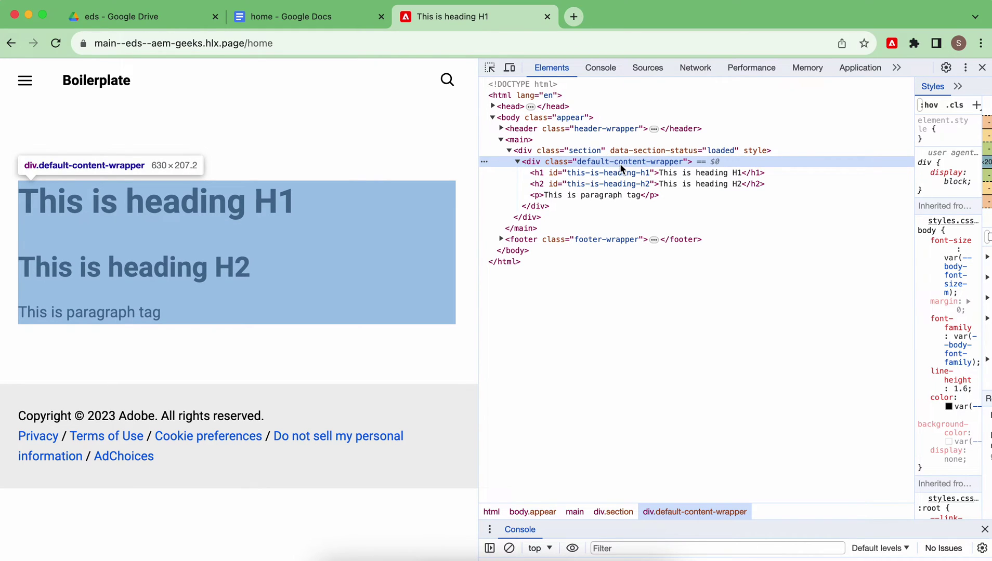
click(515, 163)
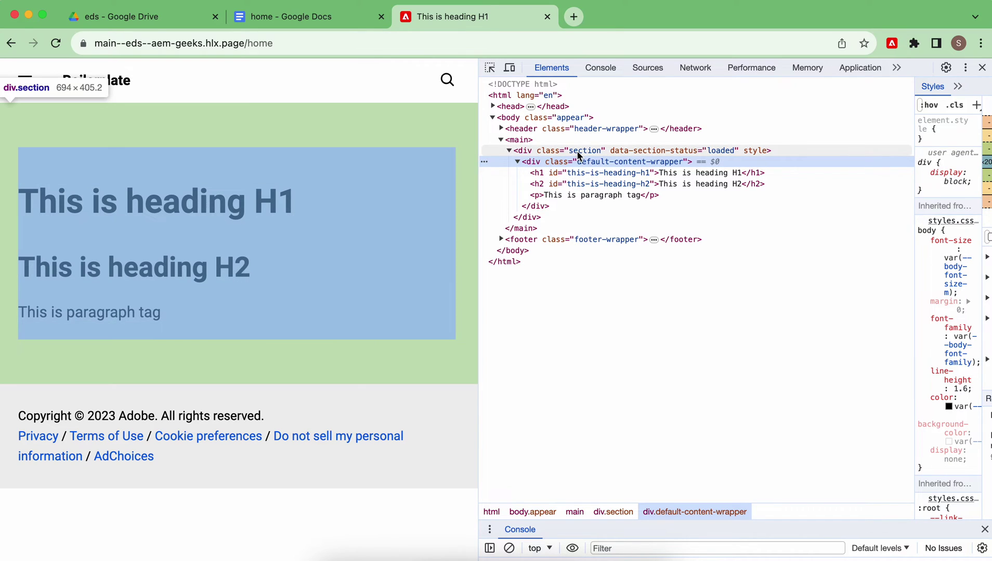
click(509, 150)
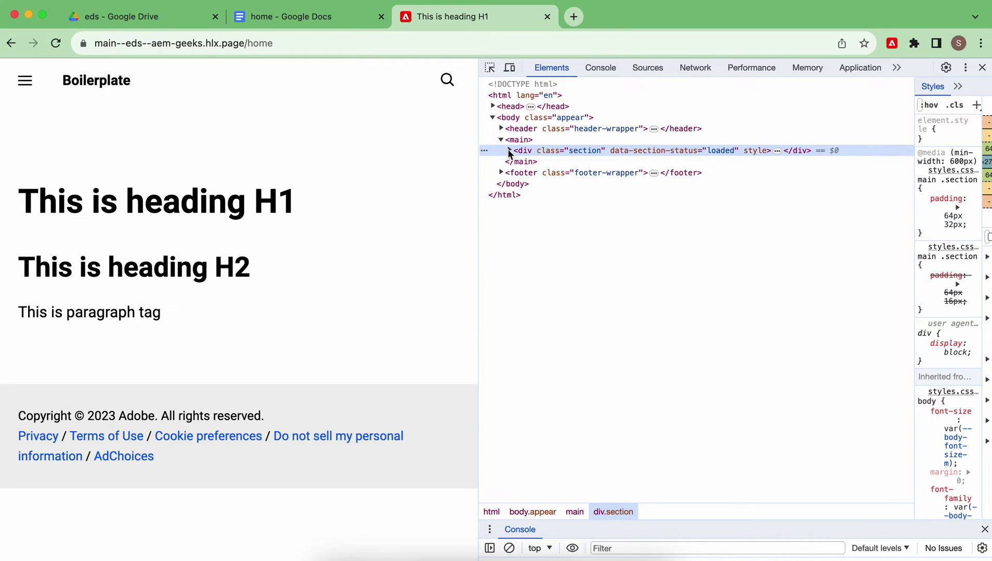
Return to the home document and add a line of dashes as a section break between the H1 and H2 headings.
click(308, 16)
click(326, 277)
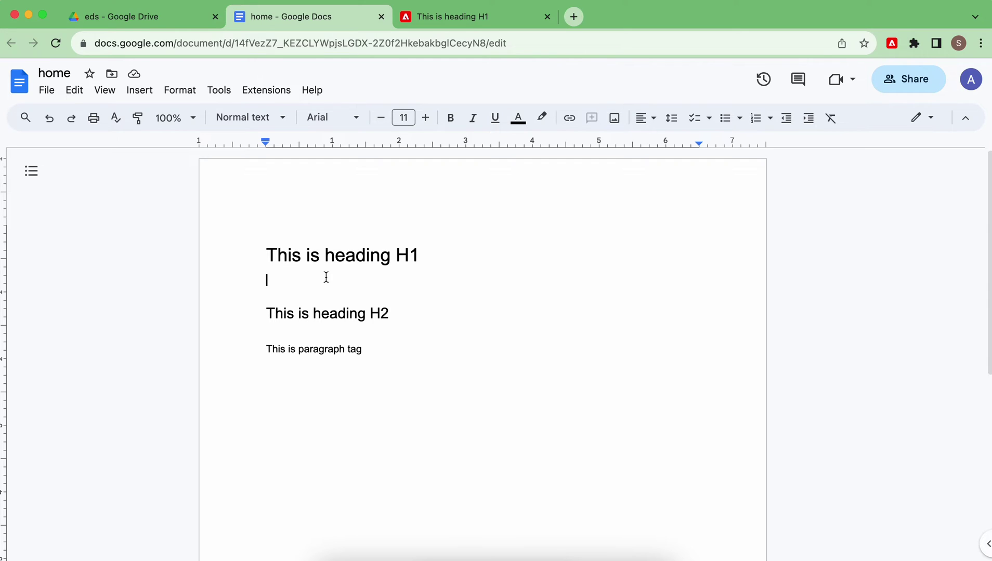
text(--)
Preview the home document with the dash separator through the AEM sidekick and refresh the preview page.
click(892, 43)
click(49, 75)
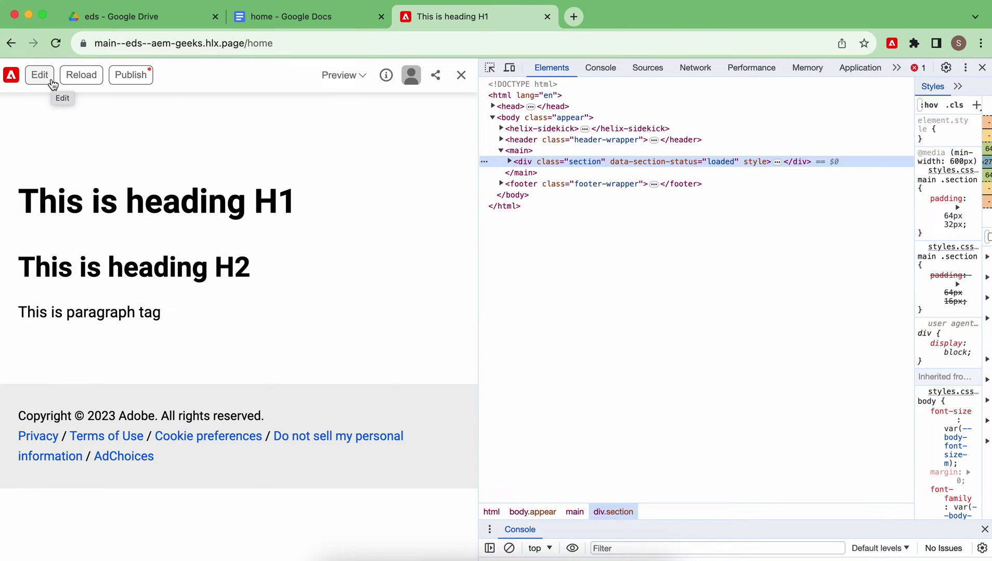
click(73, 82)
click(55, 43)
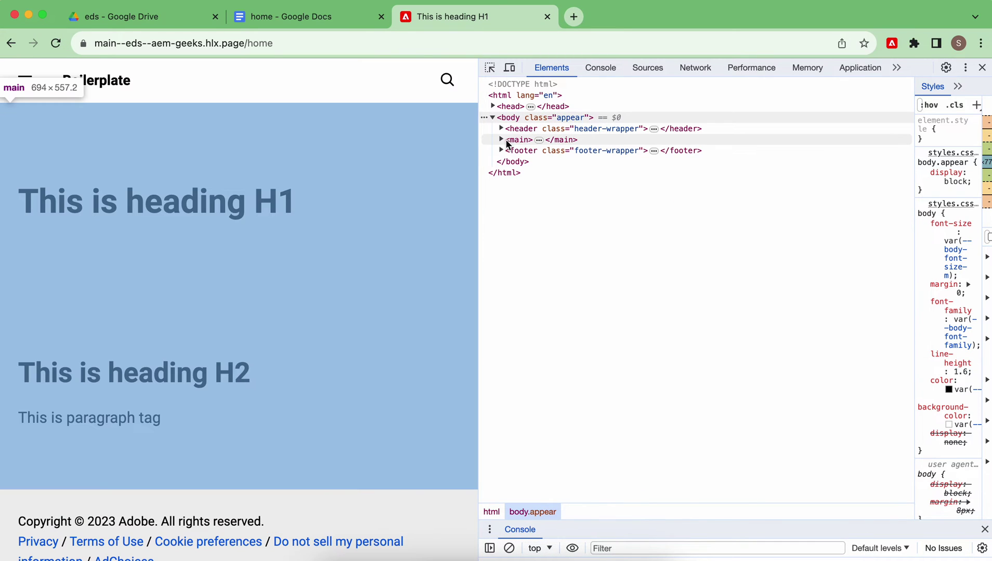
Examine the section divs inside the main element and their content wrappers, comparing them with the dash separator in the document.
click(500, 141)
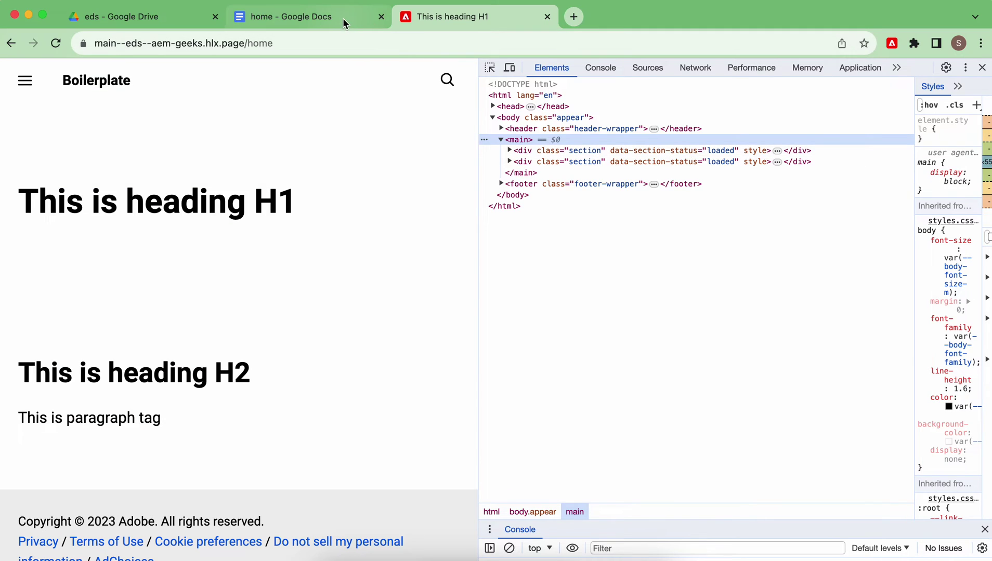
click(344, 22)
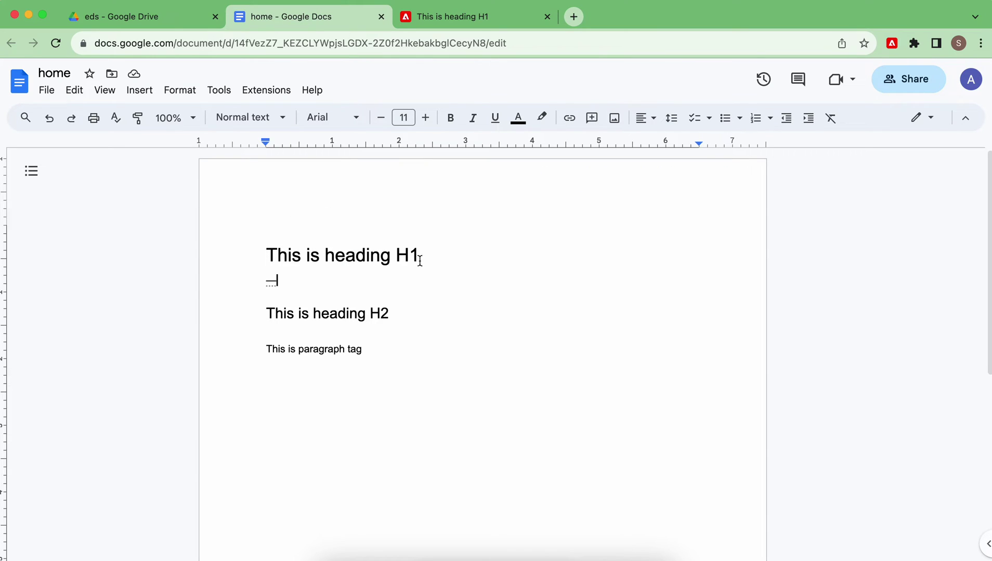
click(437, 14)
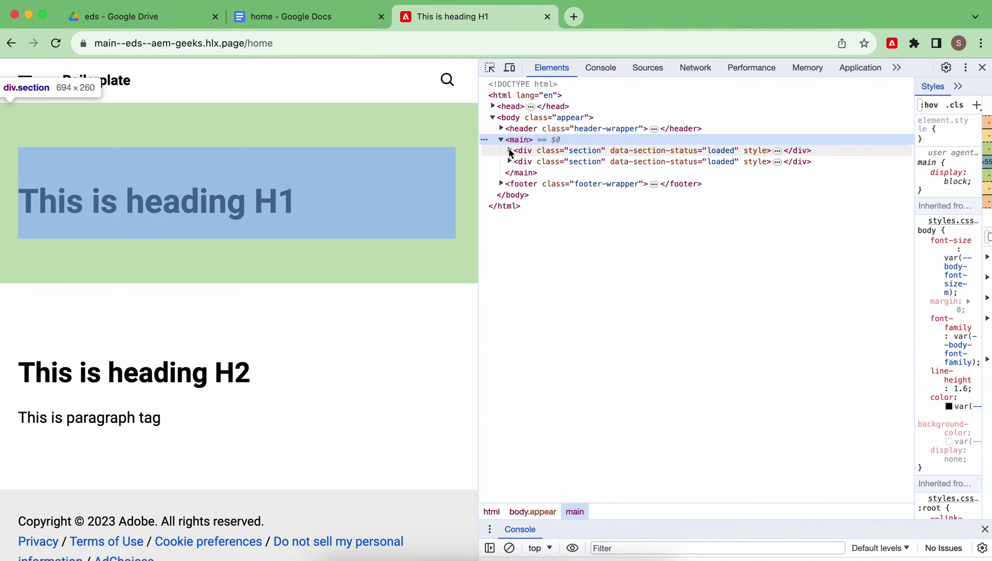
click(509, 150)
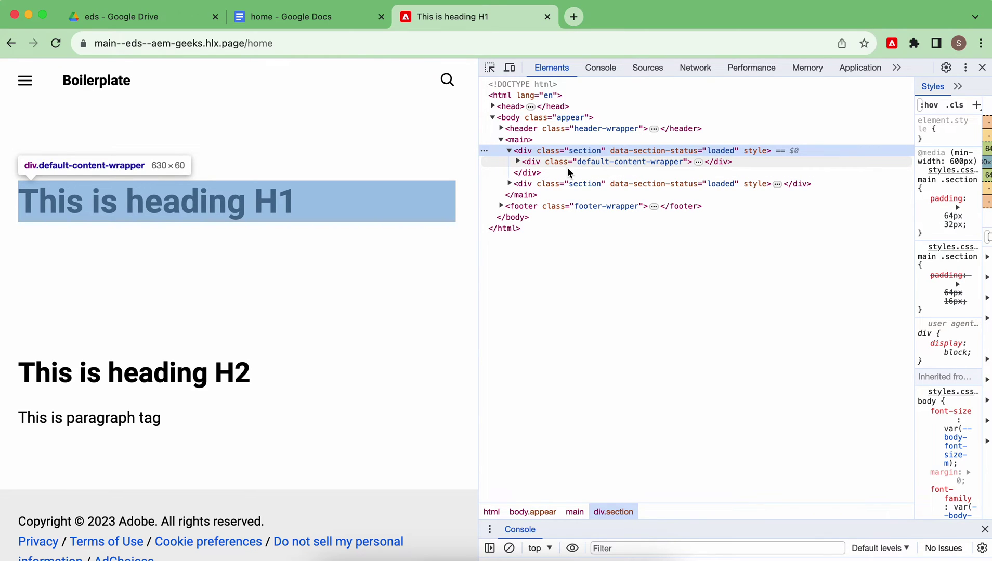
click(517, 162)
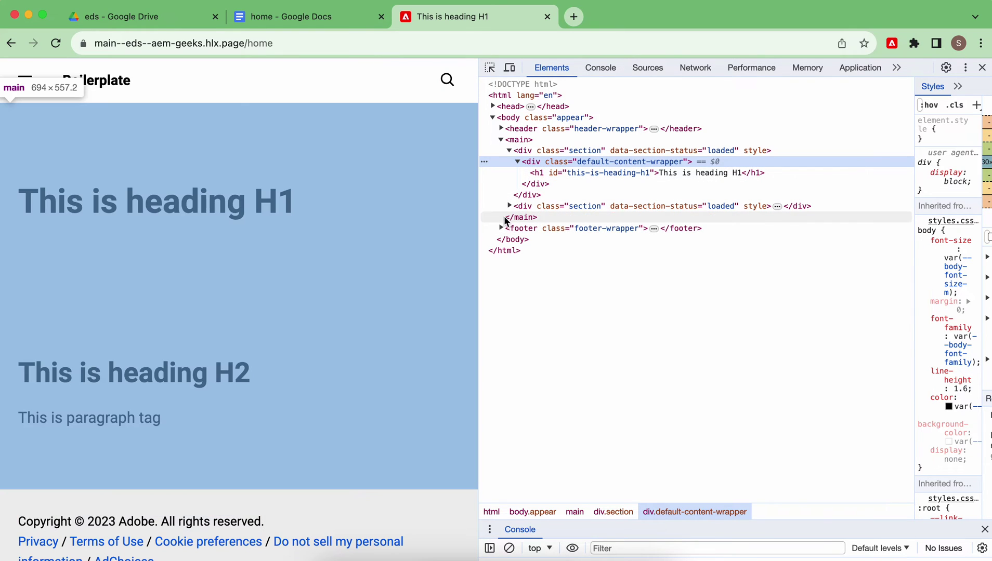
click(509, 206)
click(517, 217)
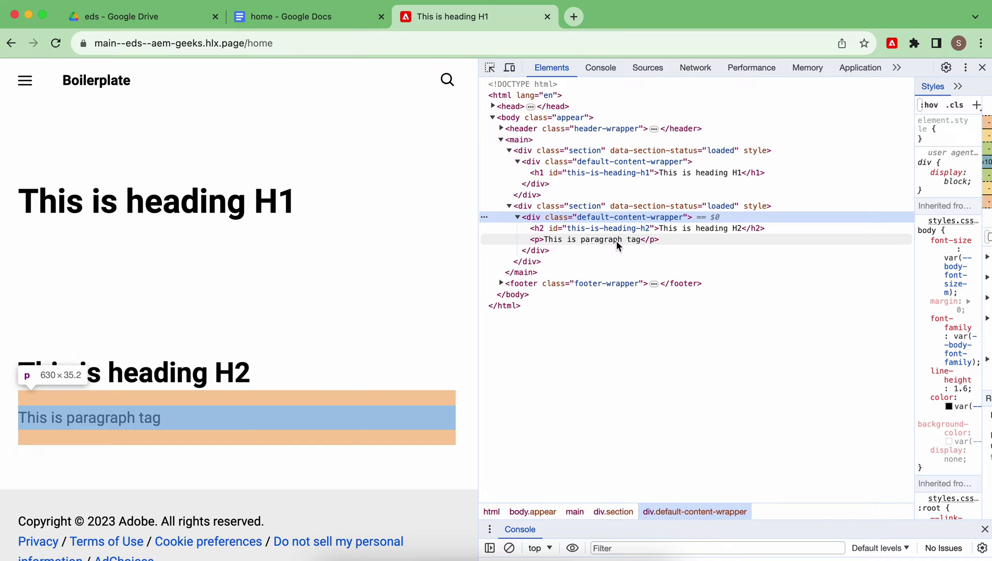
Insert a horizontal line between "This is heading H2" and the paragraph in the home document.
click(314, 16)
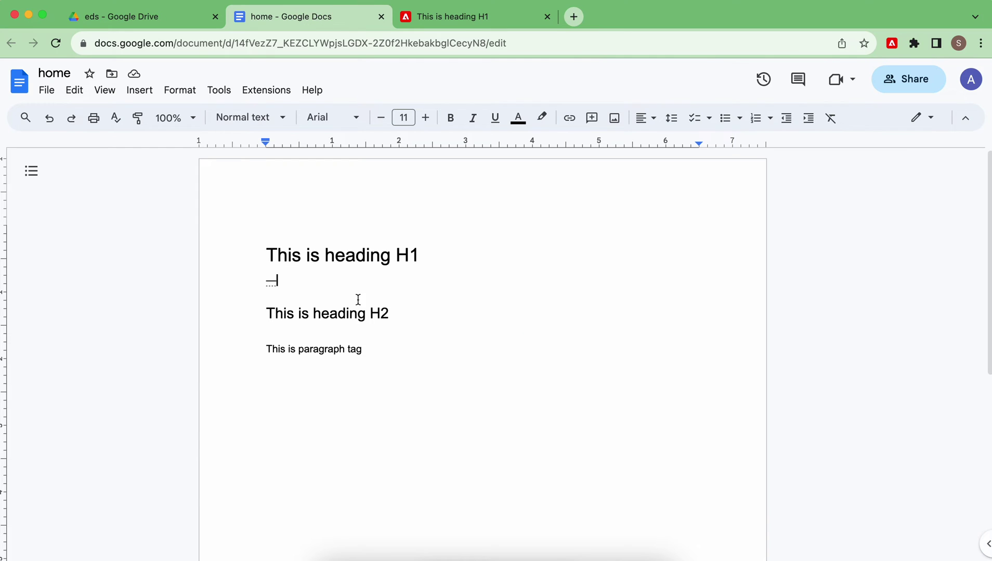
click(401, 314)
key(Return)
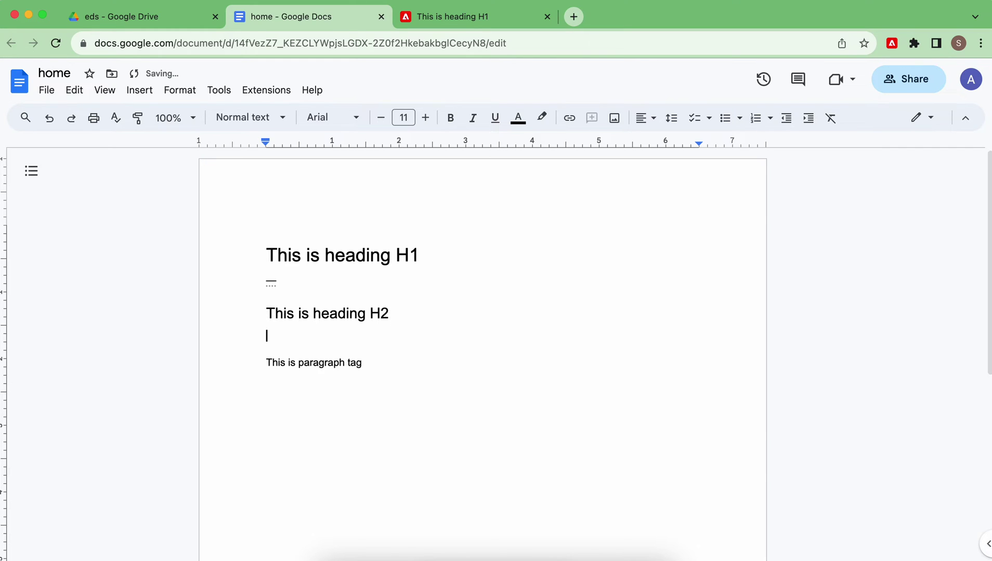
key(Return)
click(139, 91)
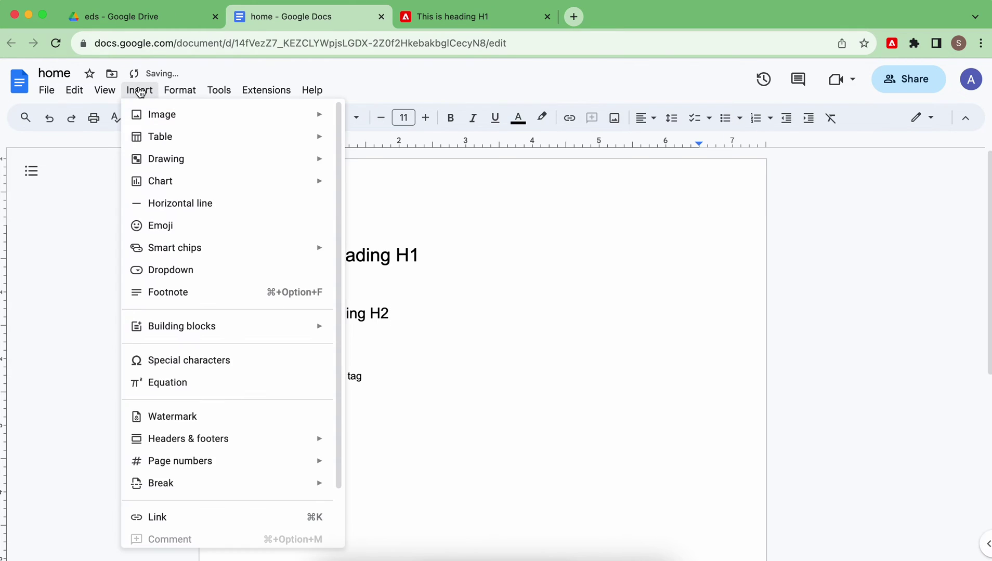
click(165, 205)
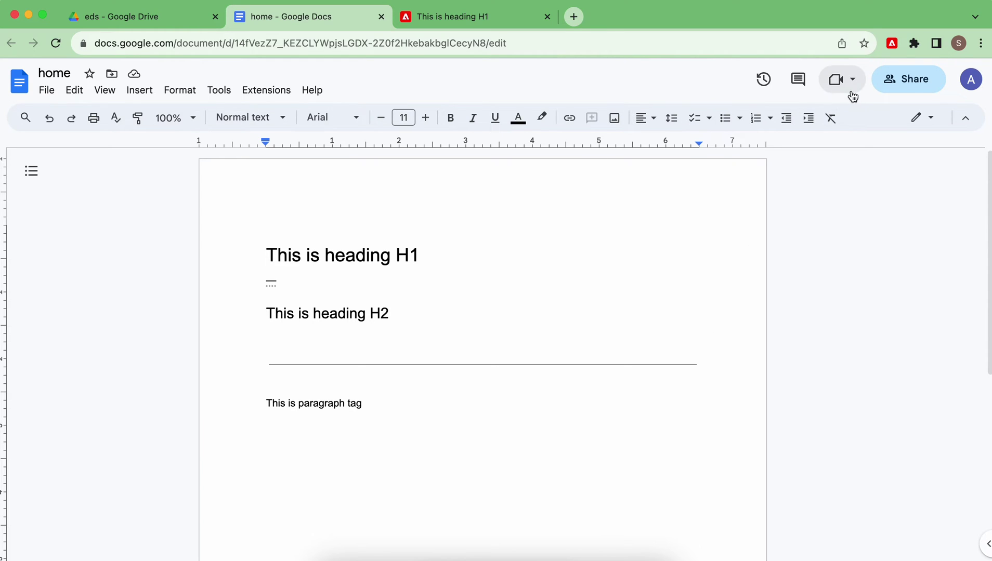
Preview the home document with the horizontal line through the AEM sidekick, close the sidekick on the preview page and refresh the page.
click(892, 43)
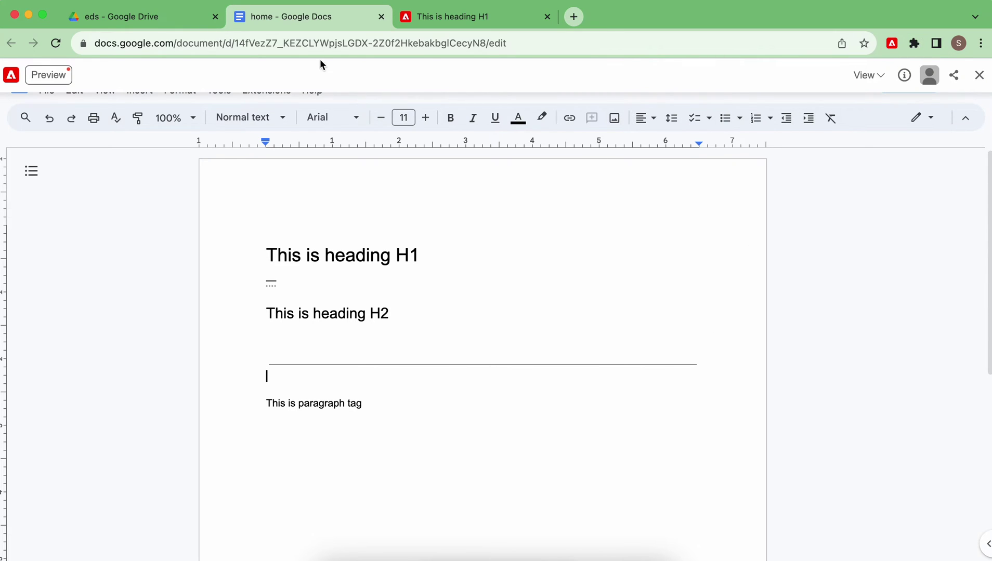
click(37, 74)
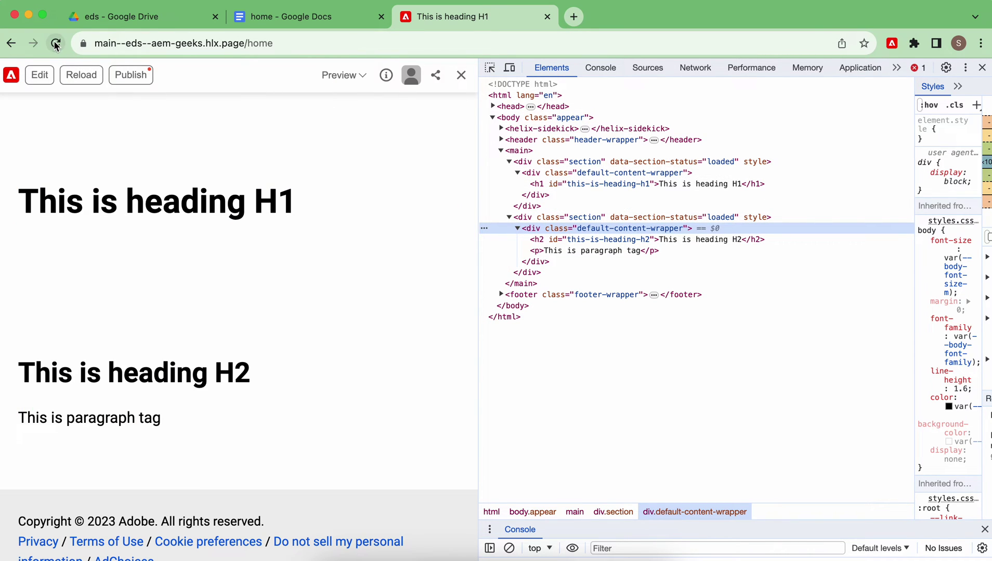
click(461, 74)
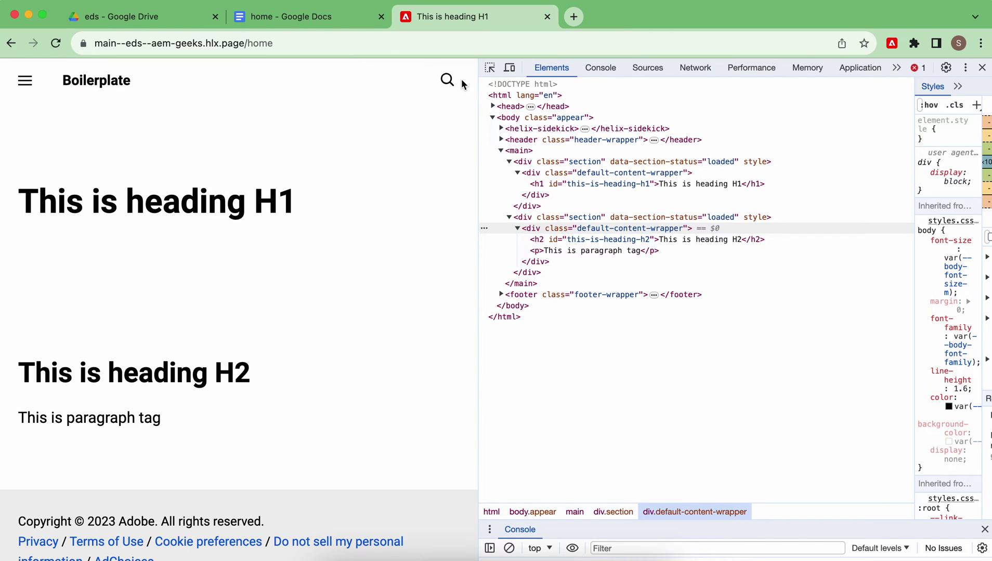
click(57, 45)
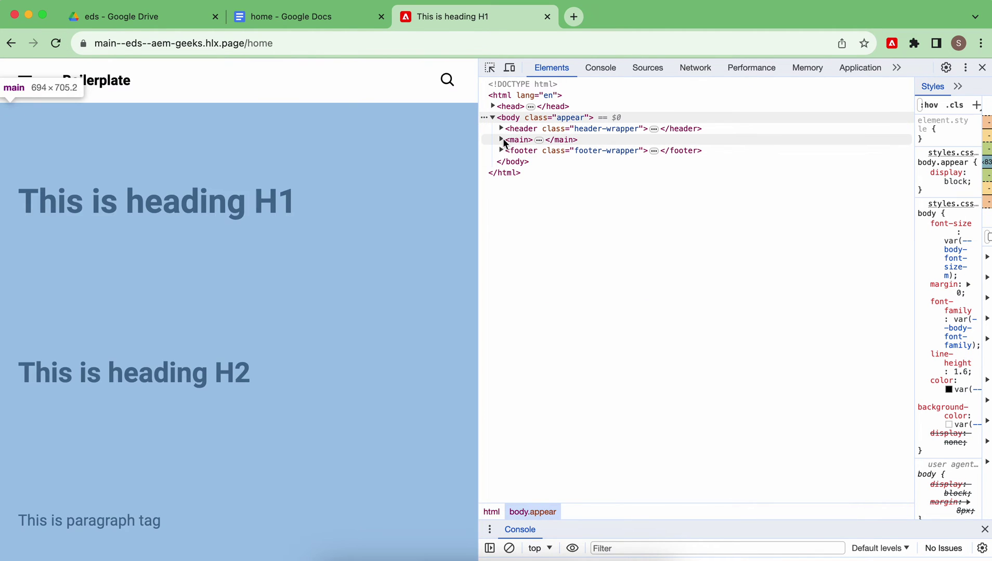
Examine each section div inside the main element down to the heading or paragraph in its default-content-wrapper.
click(501, 139)
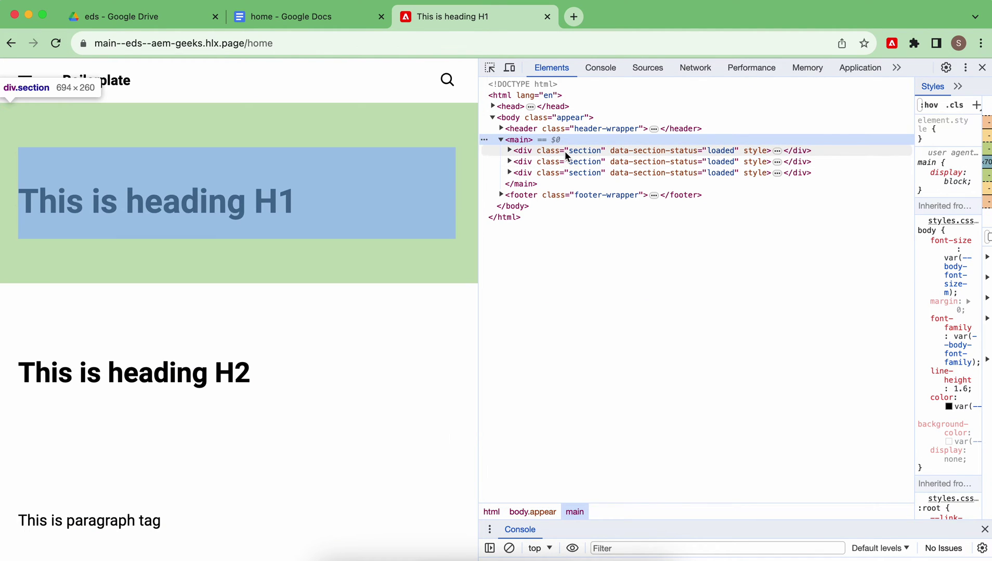
click(565, 151)
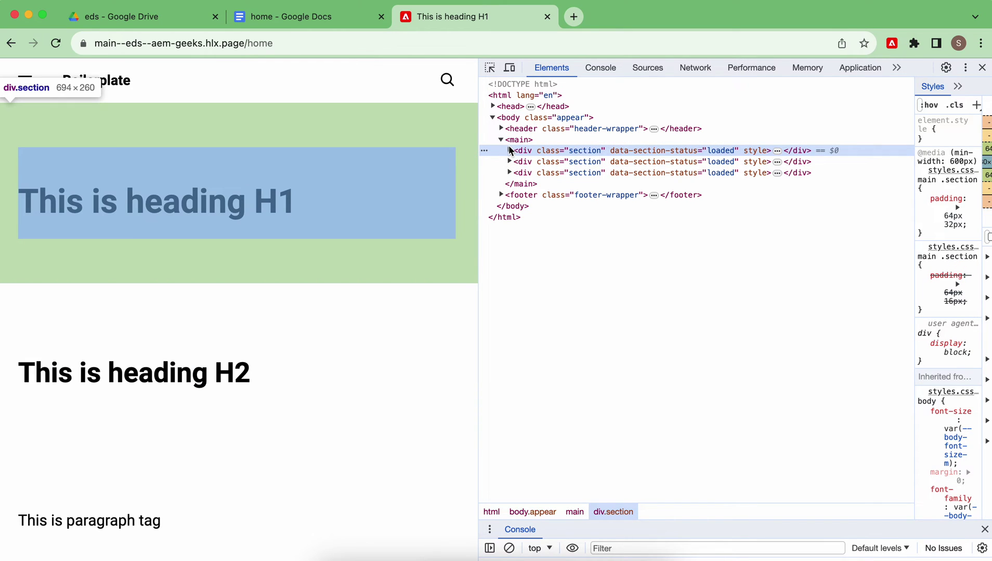
click(510, 150)
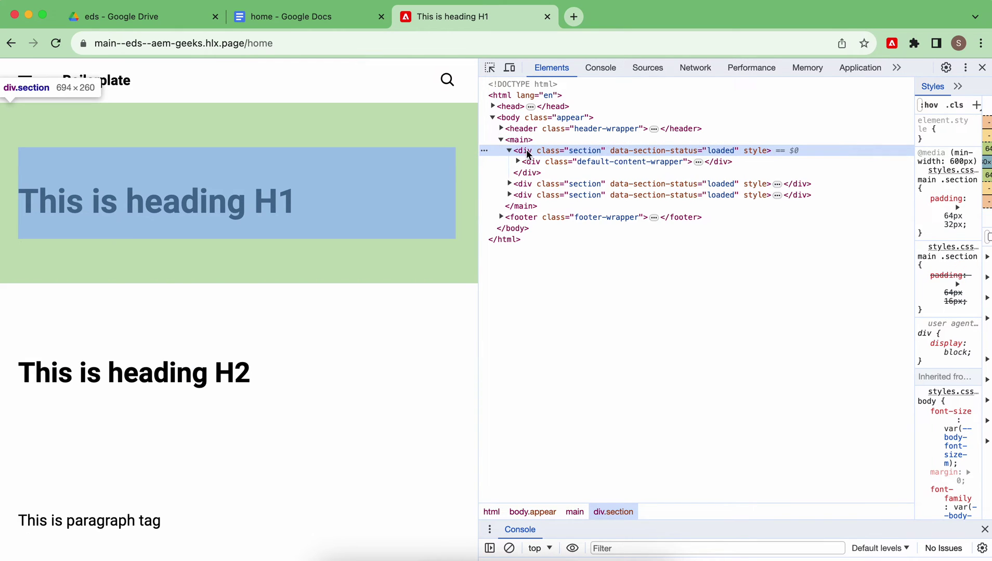
click(518, 161)
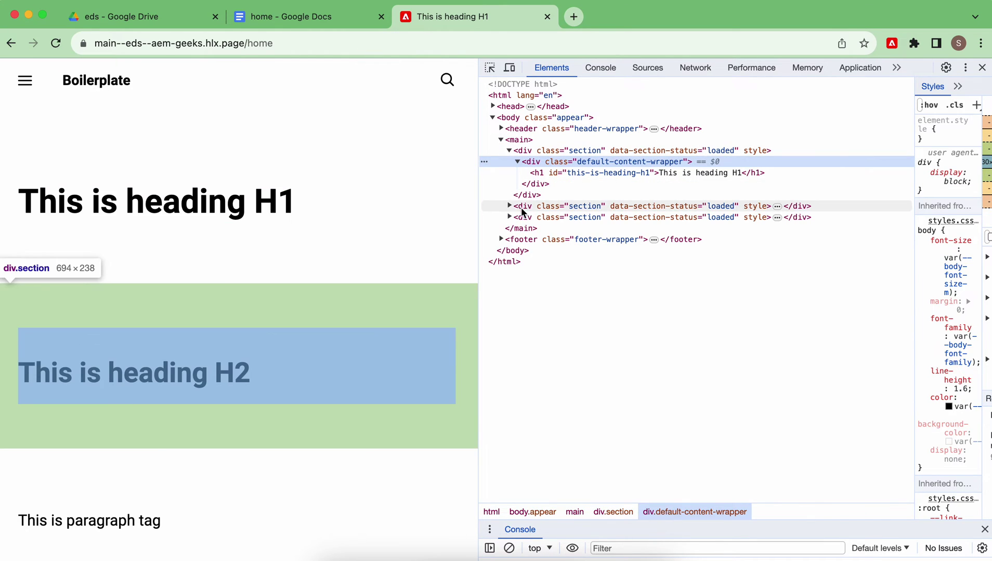
click(509, 207)
click(517, 217)
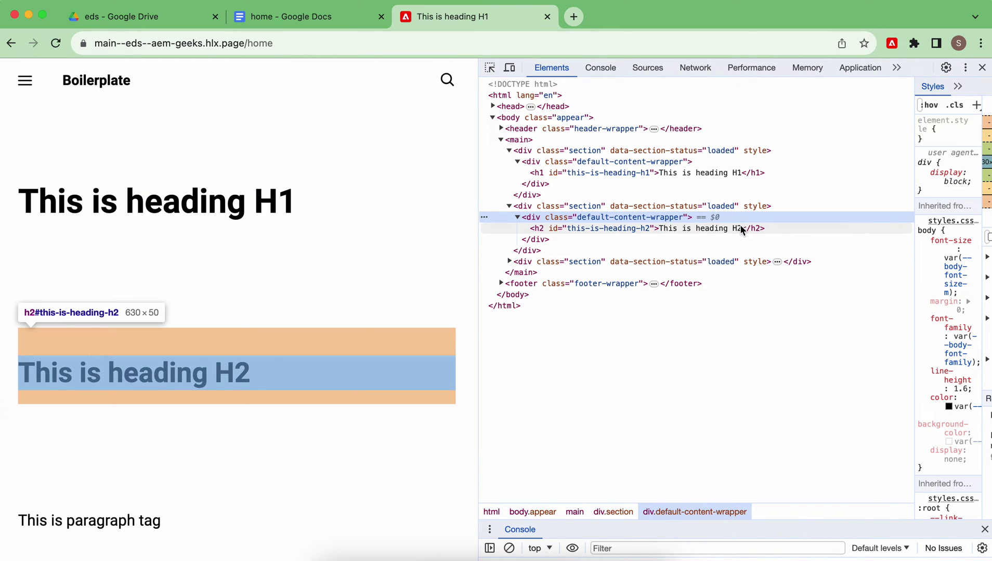
click(505, 261)
click(509, 262)
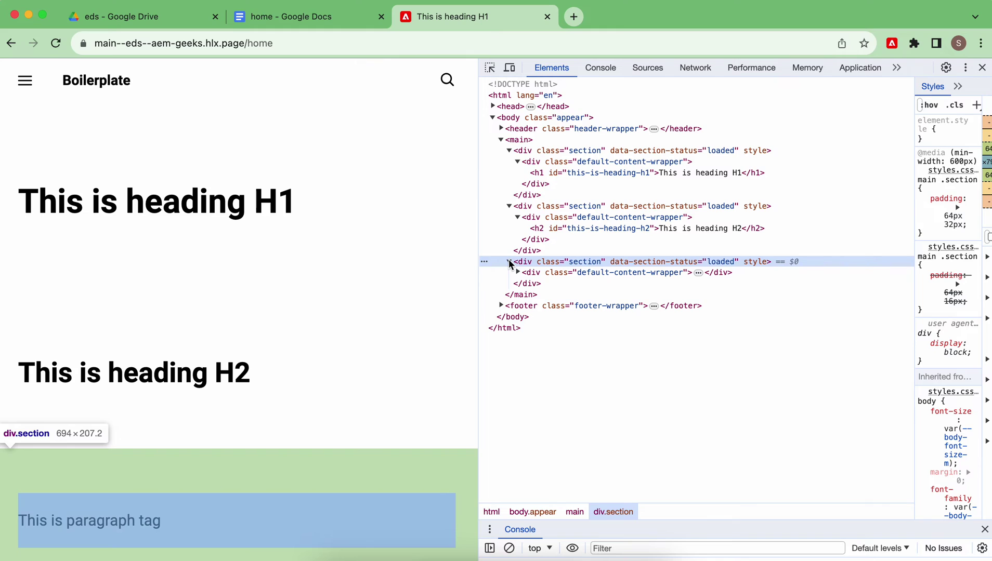
click(518, 273)
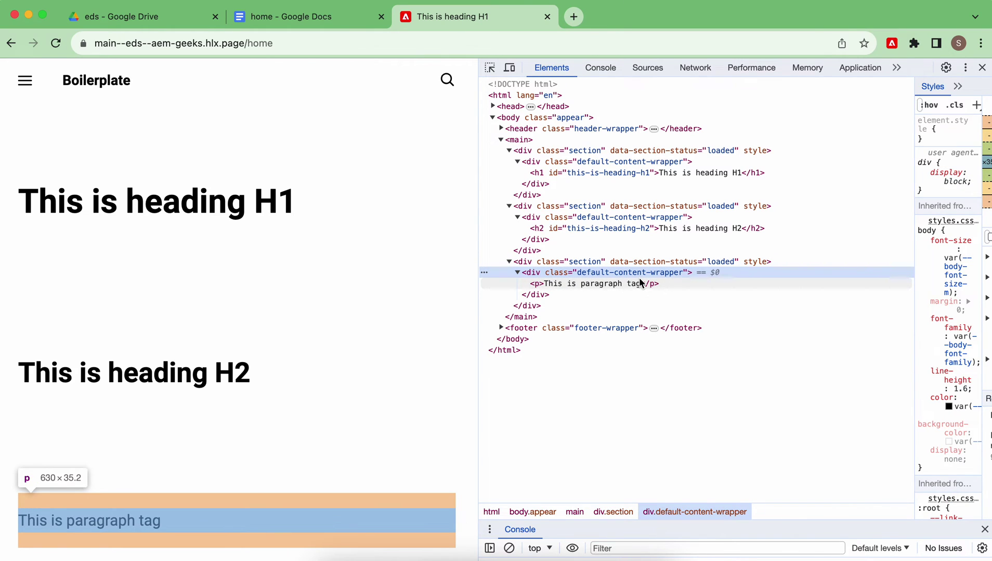
Return to the home document and add the paragraph "Aem geeks" directly below "This is heading H1", above the dash separator.
click(327, 18)
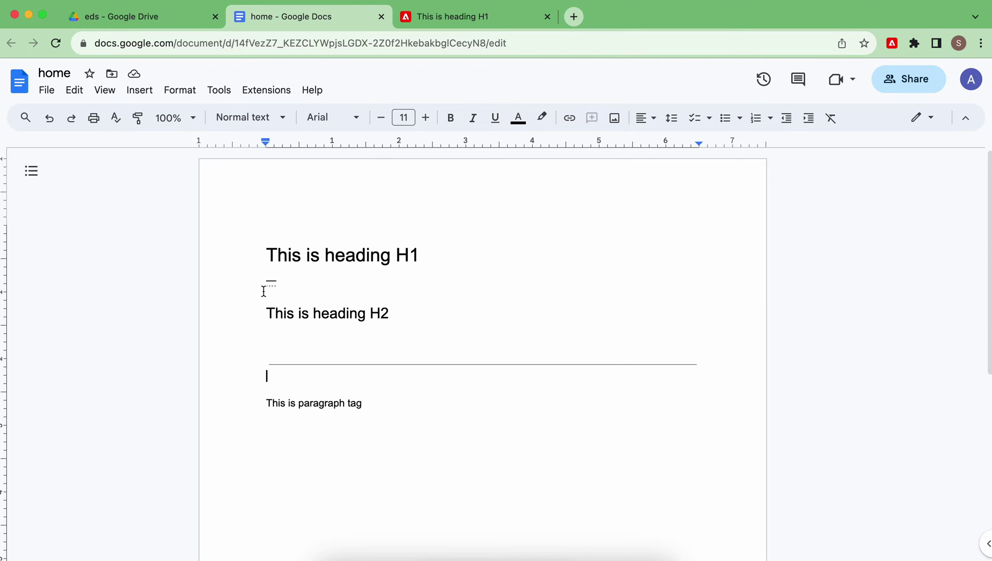
drag(263, 232, 505, 248)
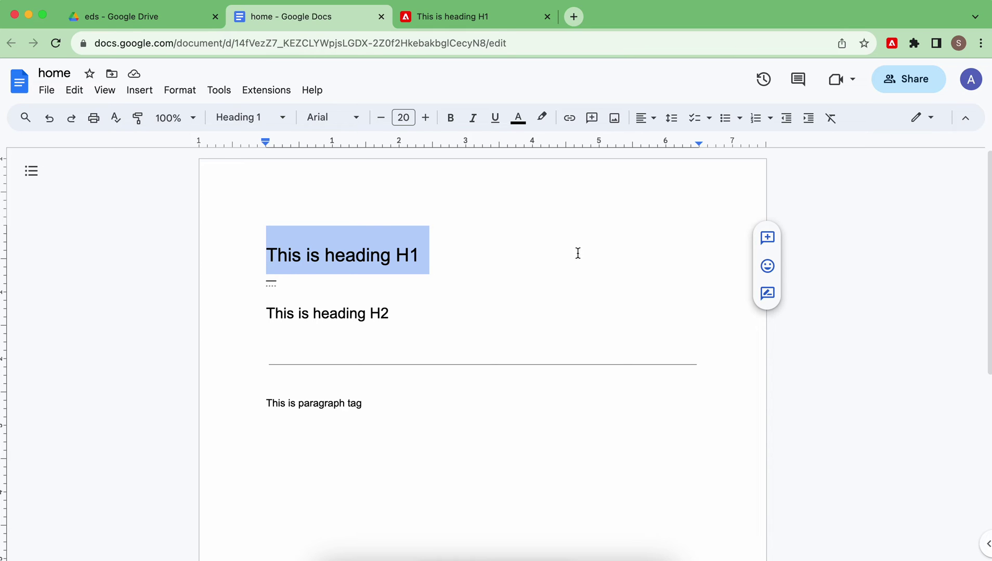
click(470, 243)
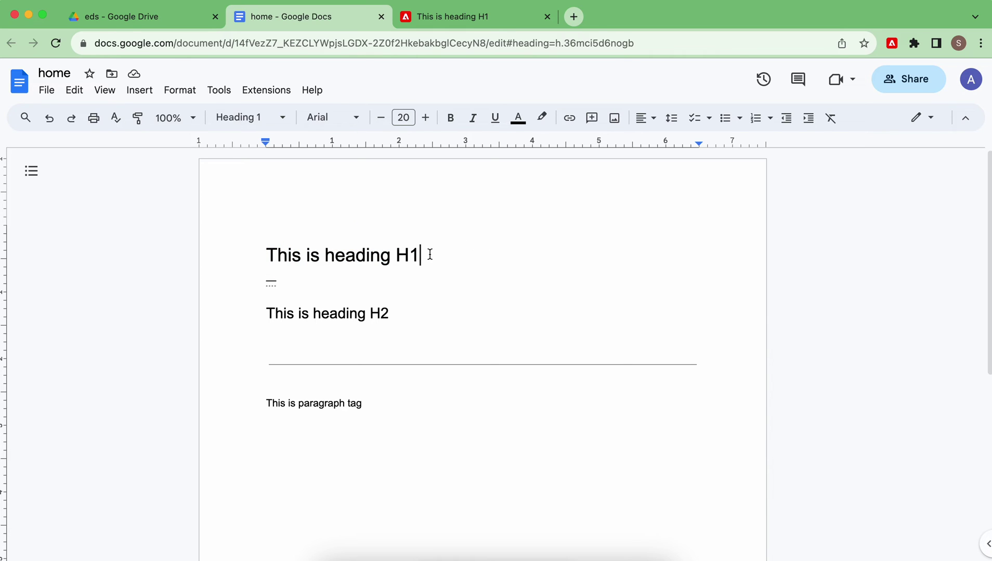
key(Return)
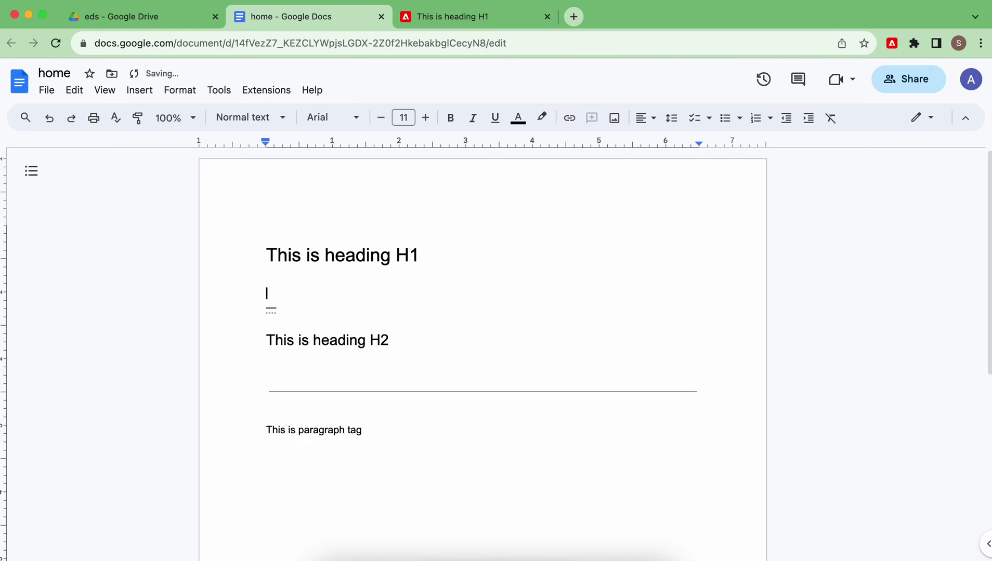
text(Aem geeks)
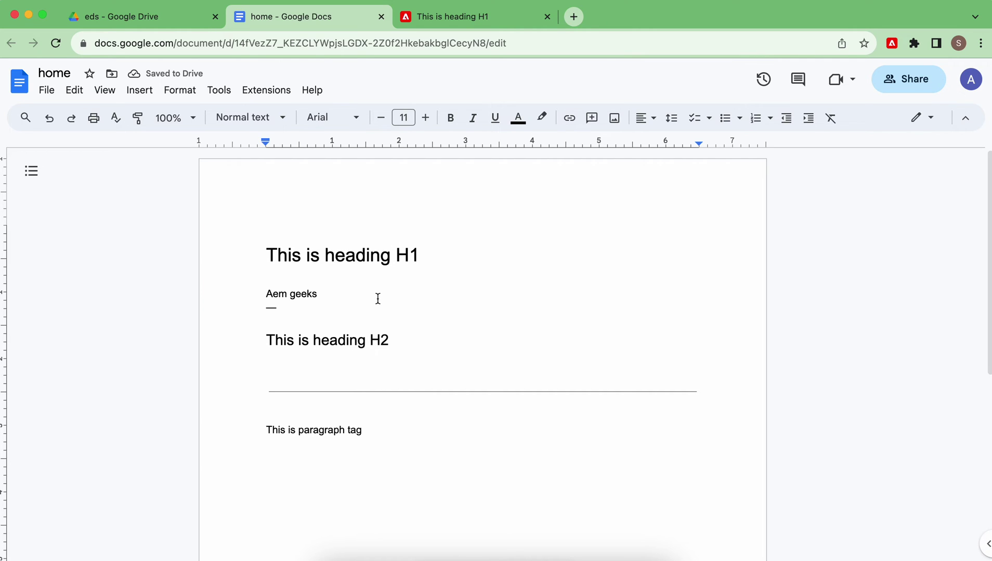
Preview the home document with the "Aem geeks" paragraph through the AEM sidekick and refresh the preview page.
click(892, 43)
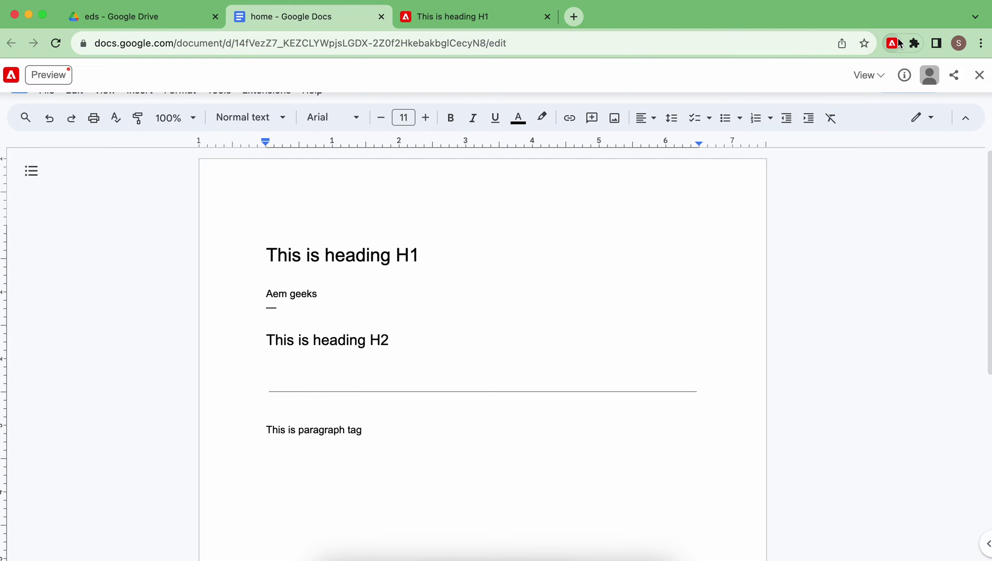
click(49, 78)
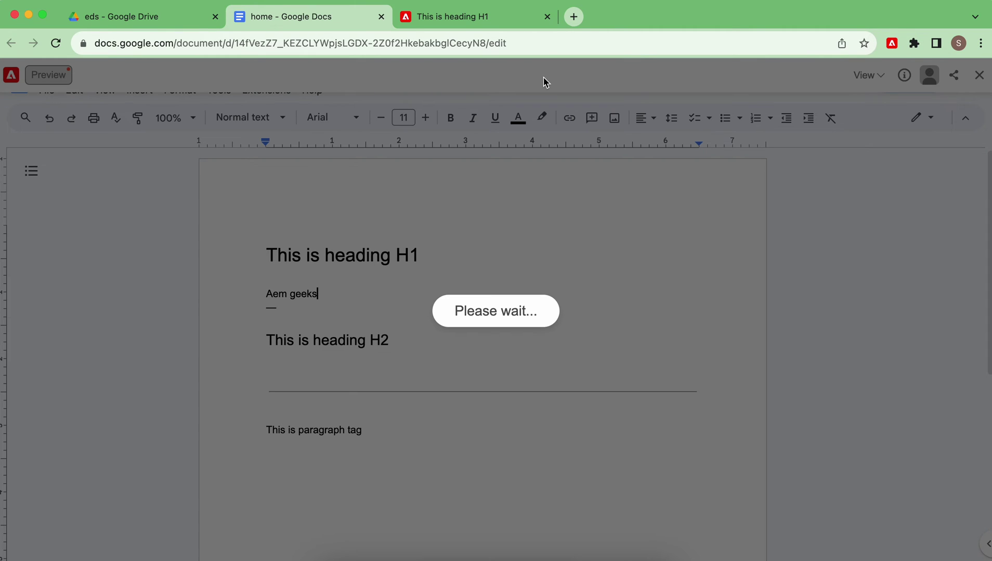
click(481, 18)
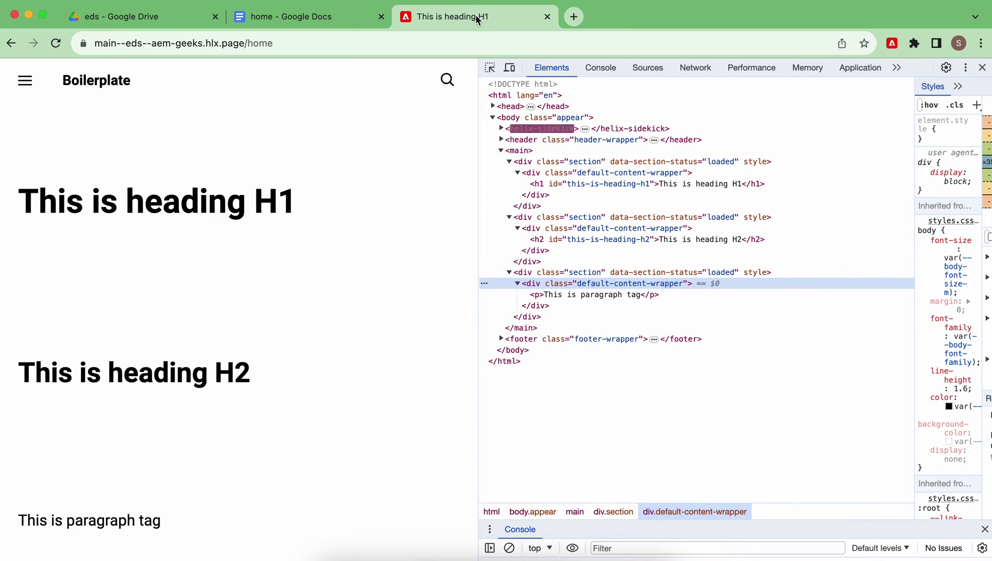
click(57, 43)
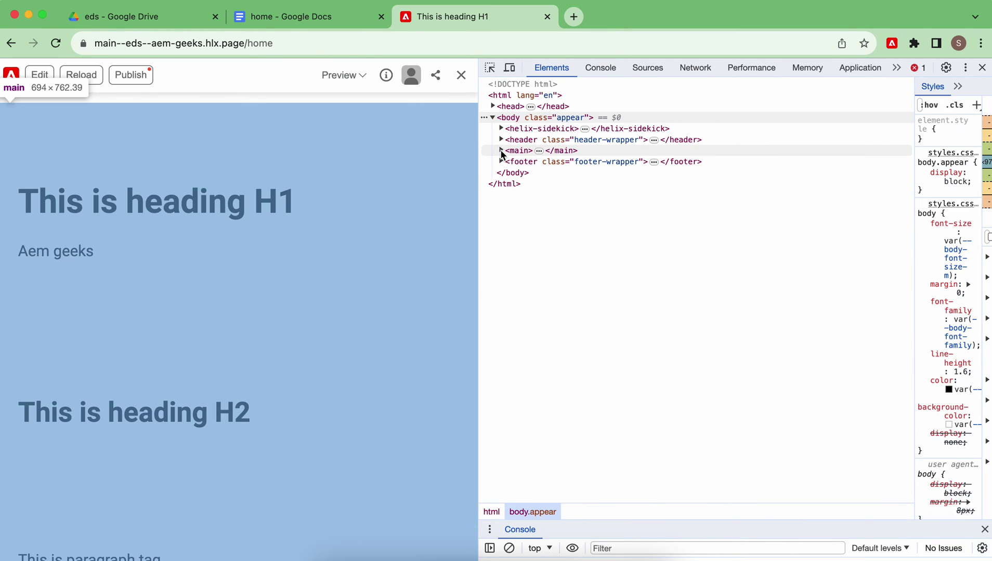
Examine the h1 and p elements in the first section's default-content-wrapper, comparing them with the content above the dash separator in the document.
click(501, 151)
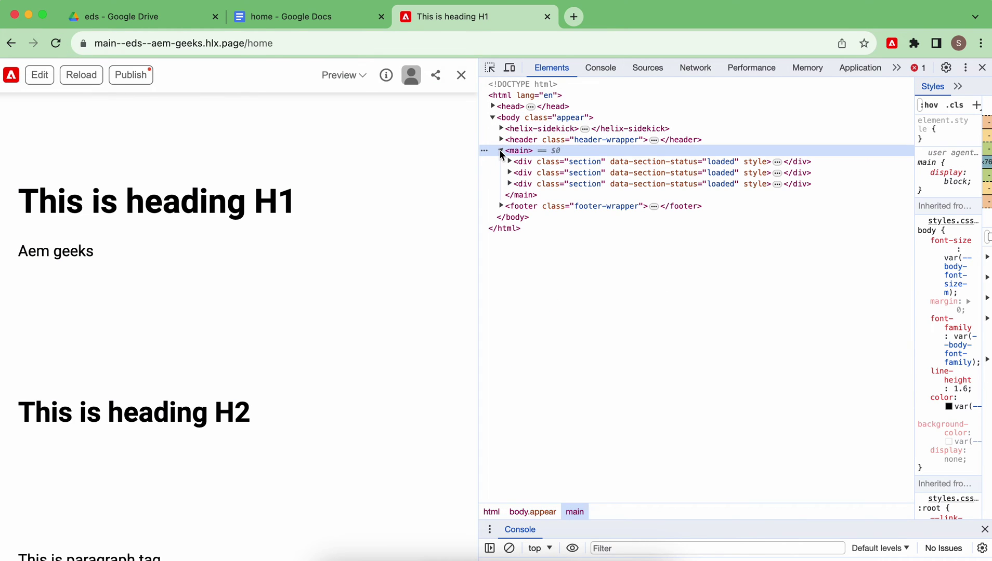
click(461, 75)
click(509, 162)
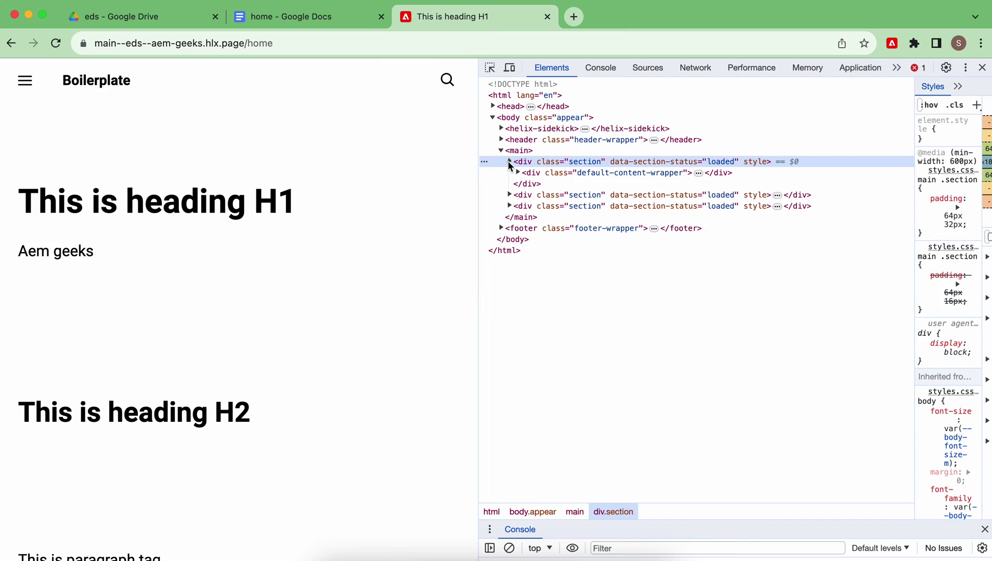
click(517, 173)
click(517, 173)
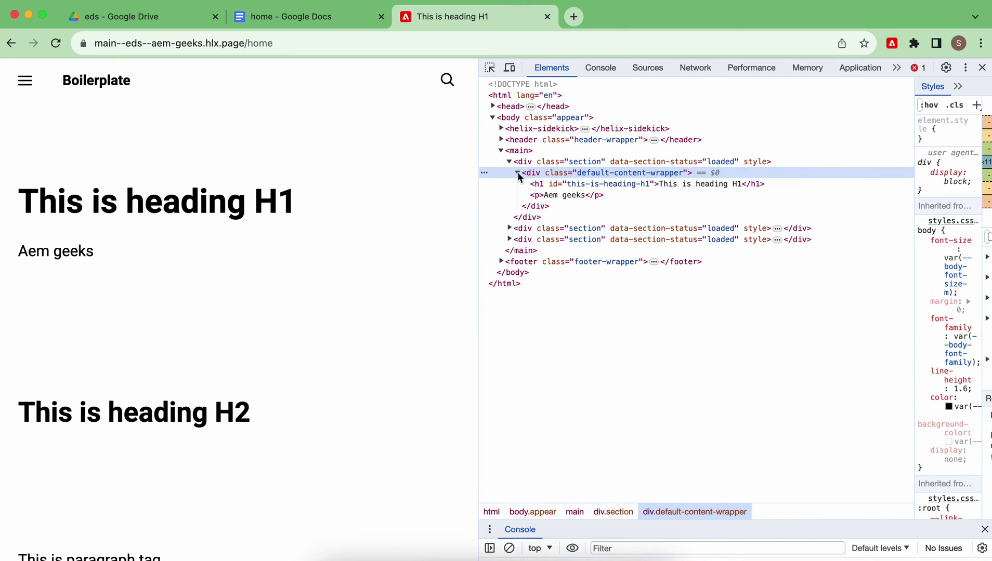
click(576, 195)
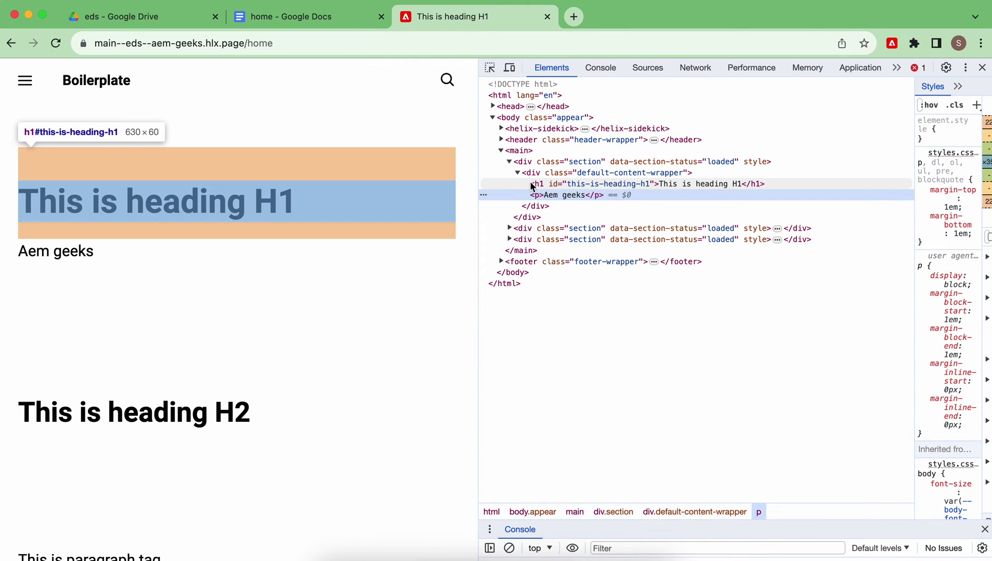
click(322, 20)
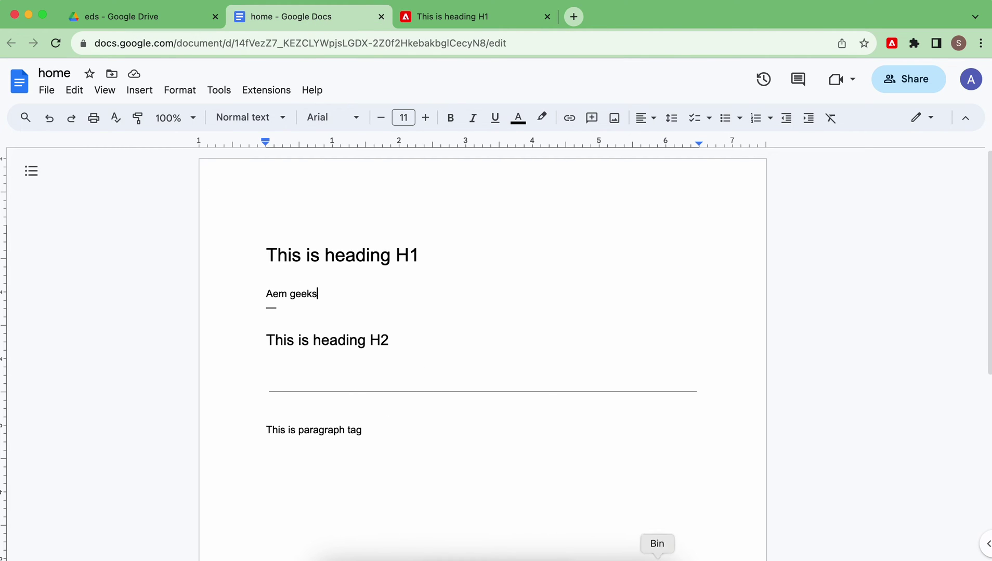
key(ctrl+Tab)
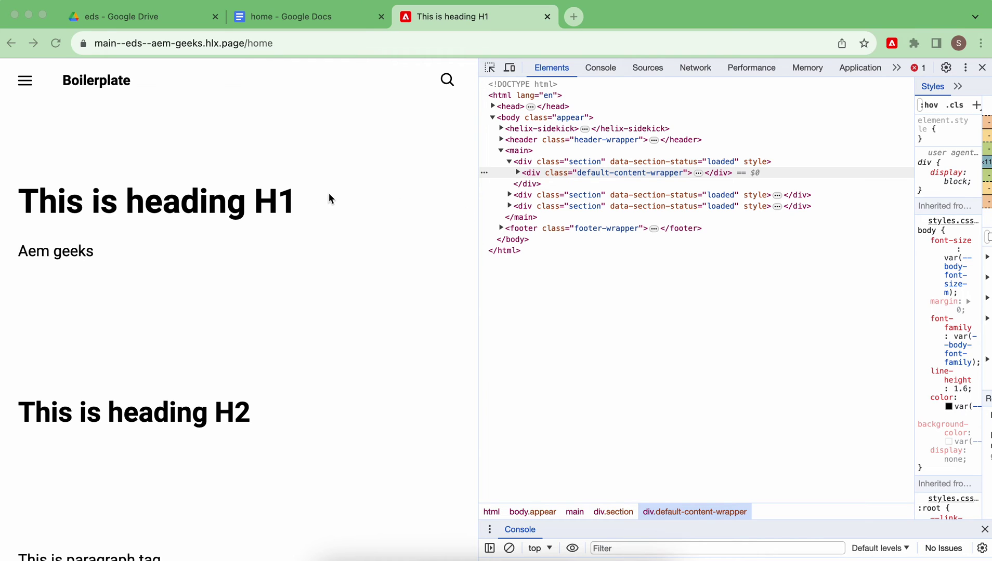
Open the index document from the eds Drive folder and copy its Columns block table into the home document below "This is heading H2".
click(141, 18)
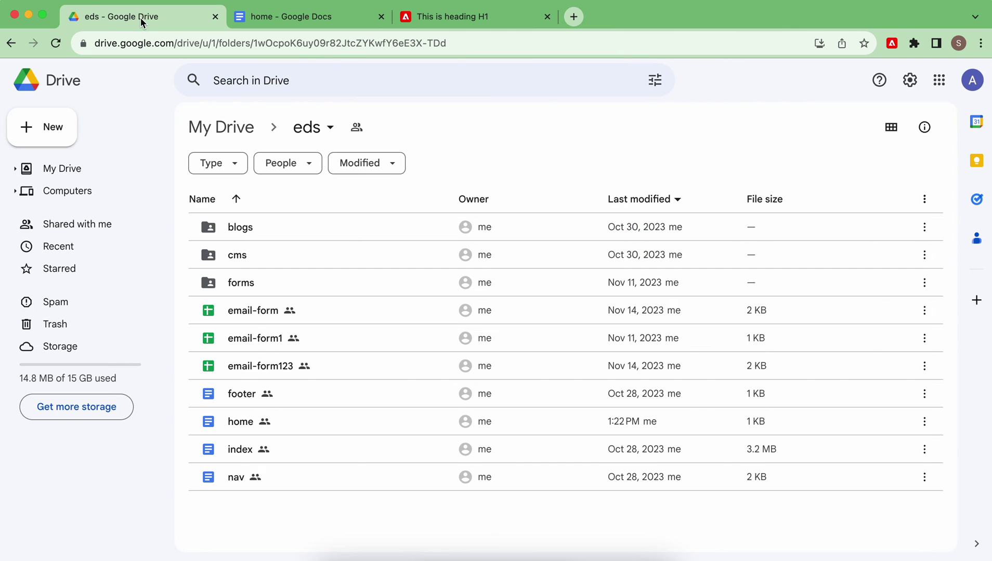
double_click(237, 449)
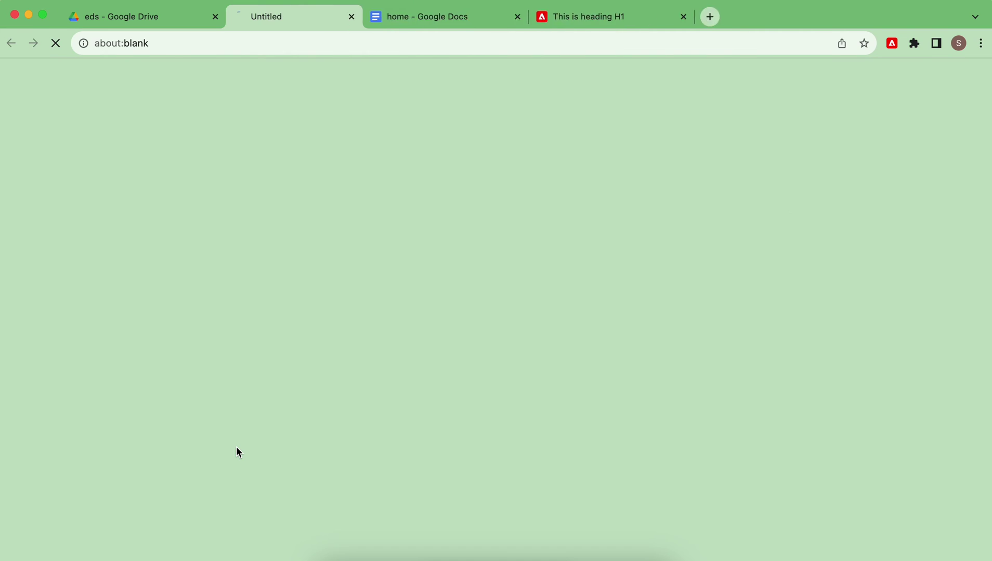
scroll(572, 294, down, 15)
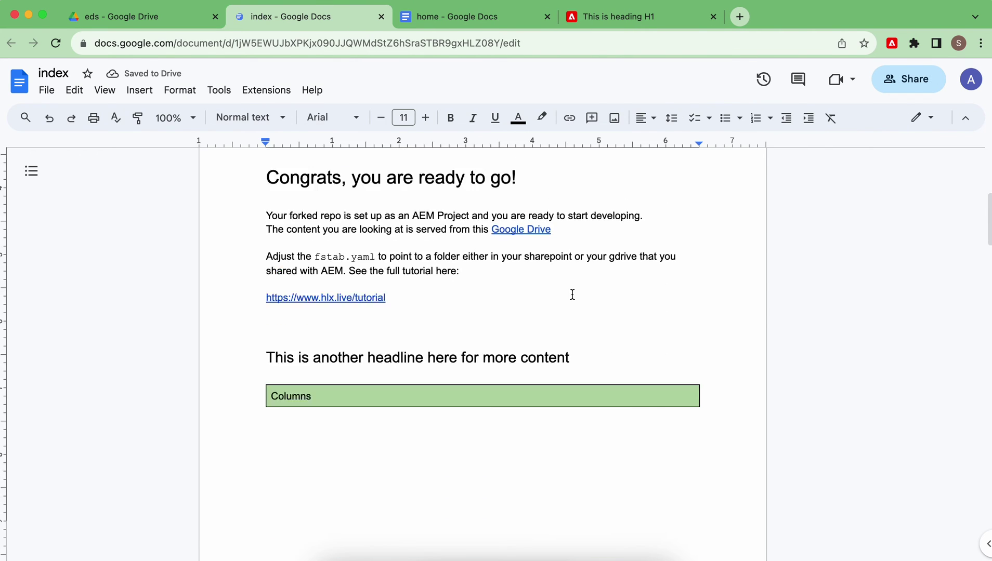
scroll(572, 295, up, 3)
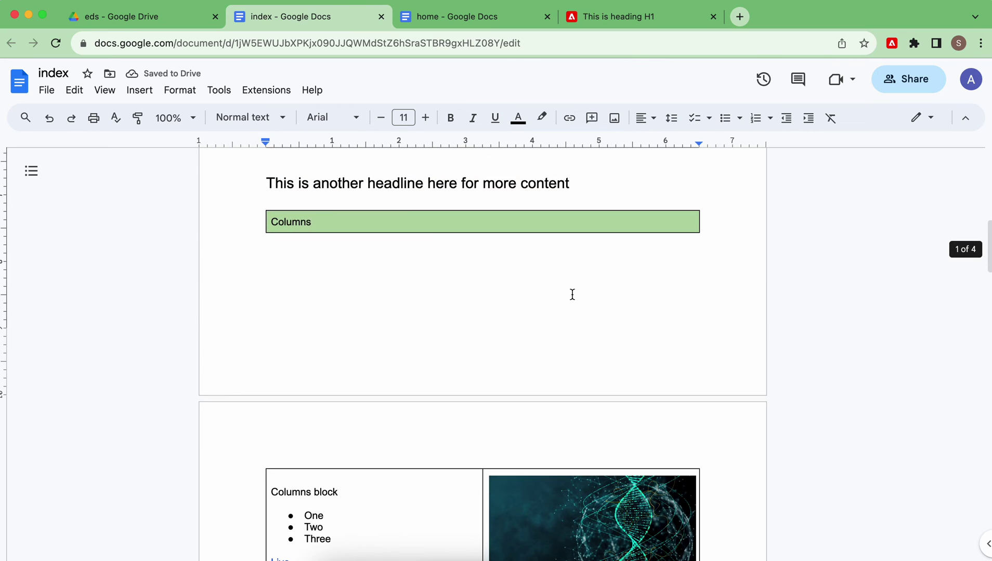
click(271, 220)
drag(271, 221, 442, 23)
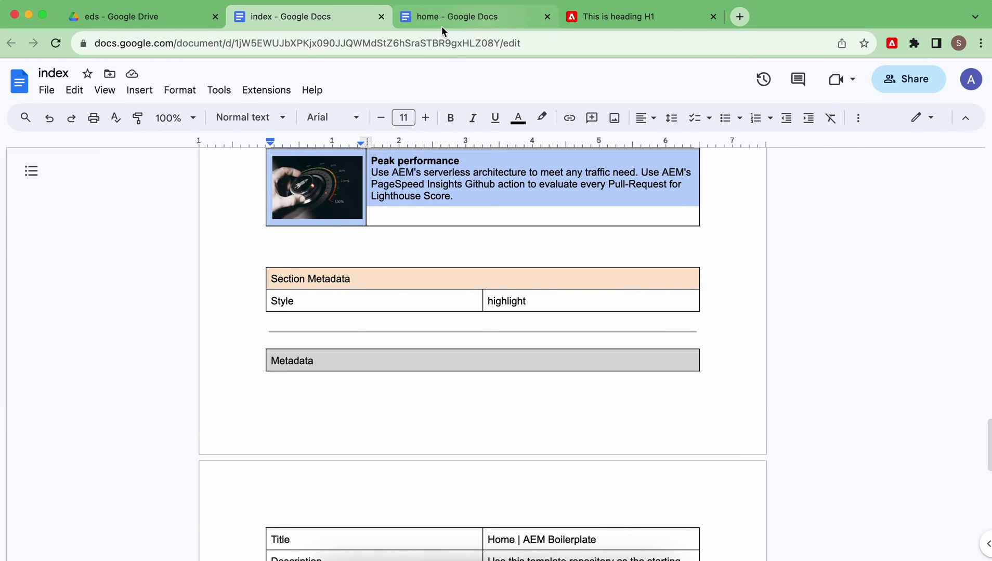
key(ctrl+Tab)
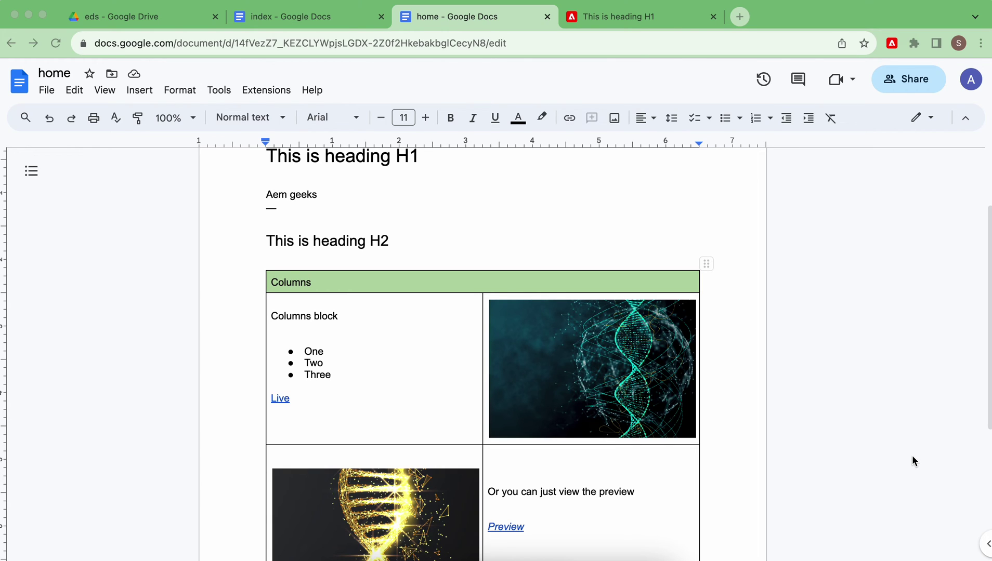
Preview the home document with its Columns block through the AEM sidekick and refresh the preview page.
click(250, 16)
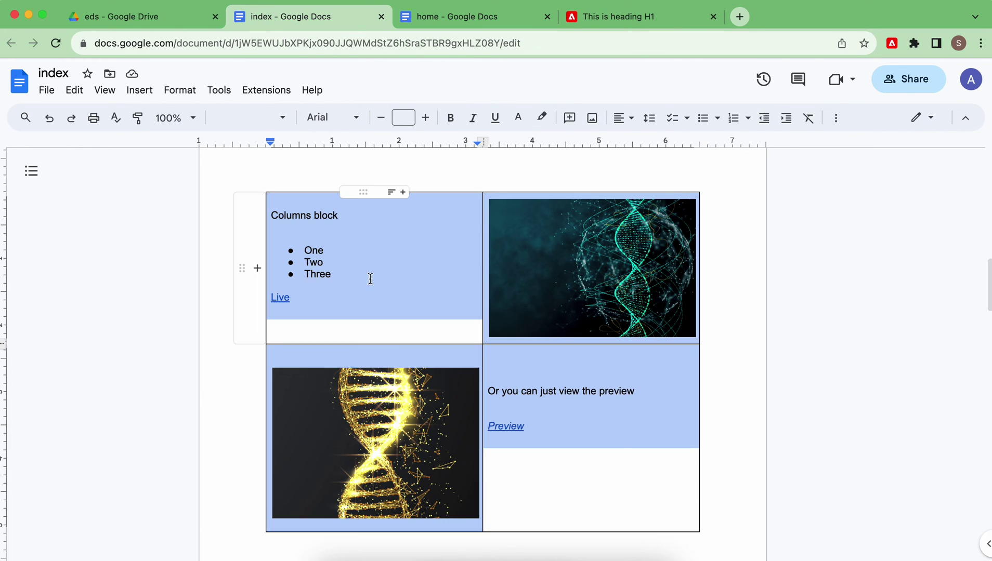
click(464, 23)
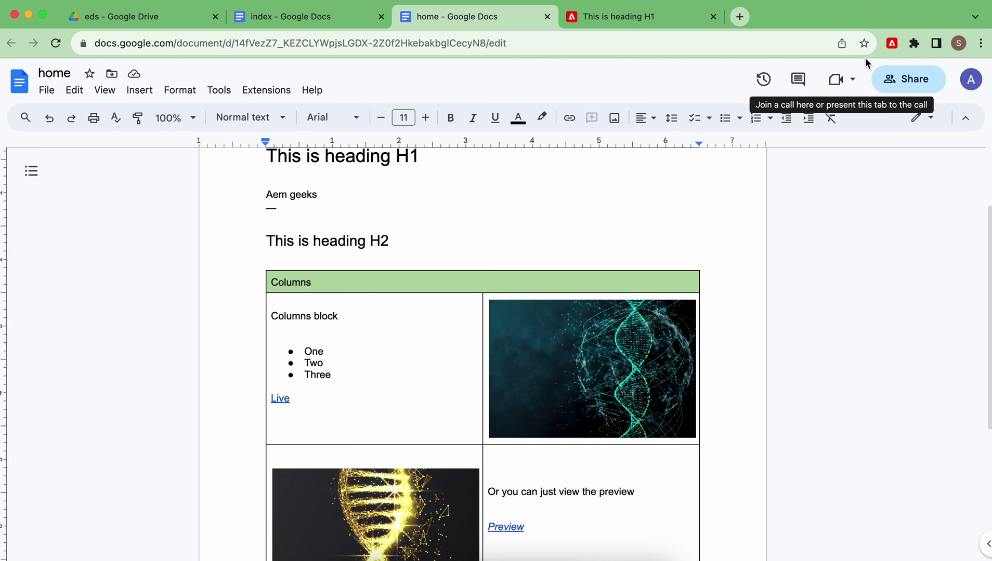
click(892, 43)
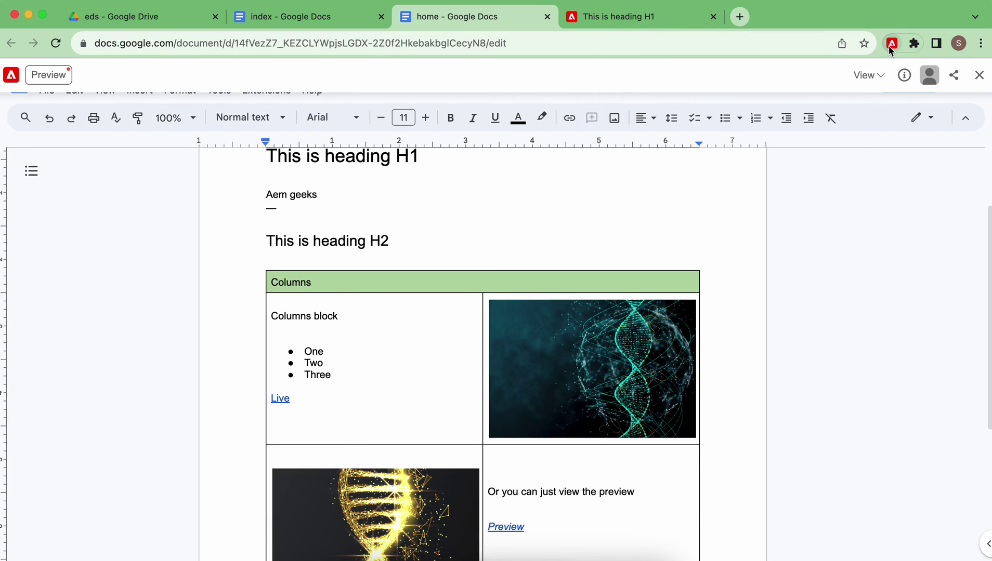
click(53, 78)
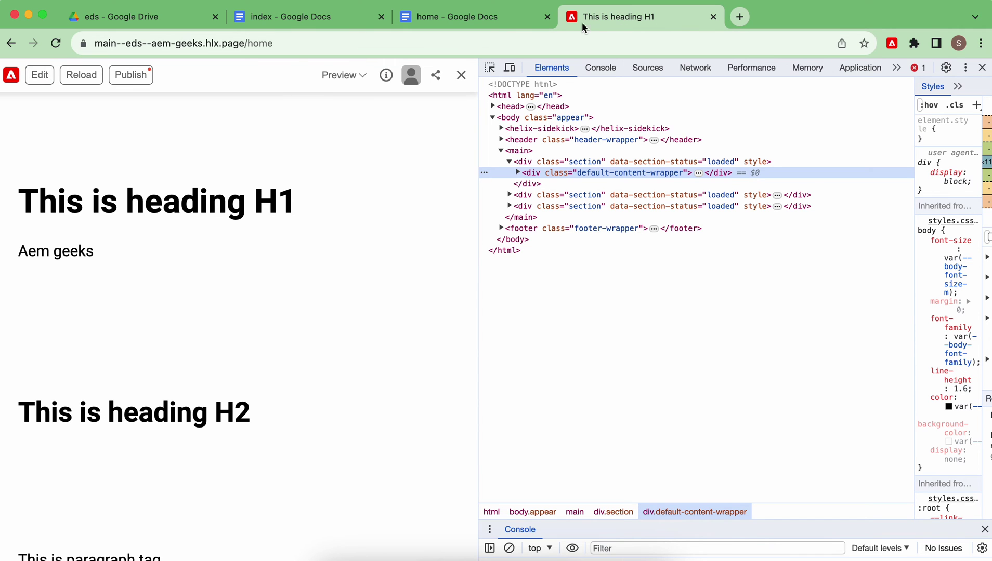
click(56, 44)
Review the rendered Columns block below "This is heading H2", close the AEM sidekick and reload the preview page.
scroll(263, 441, down, 10)
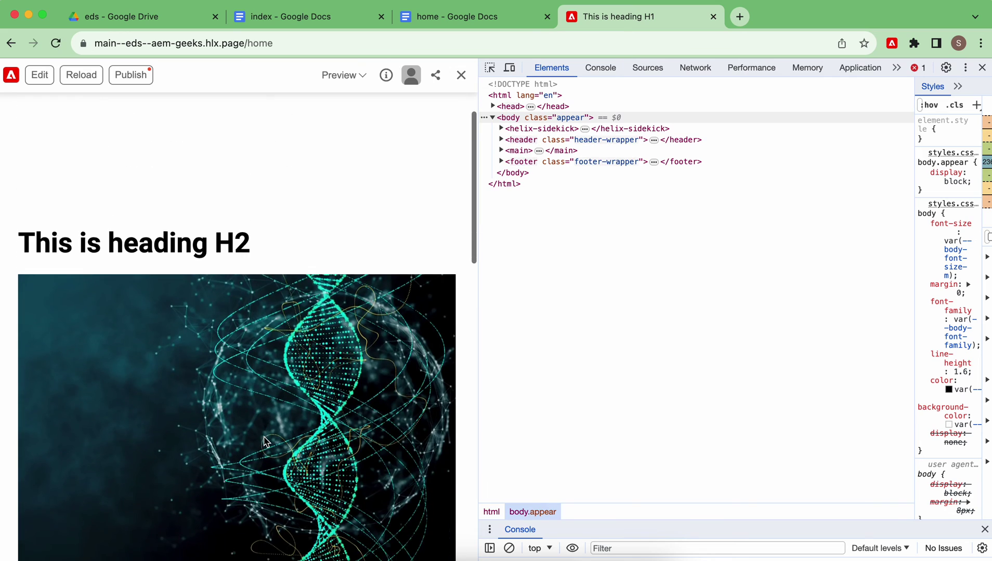
scroll(264, 441, down, 3)
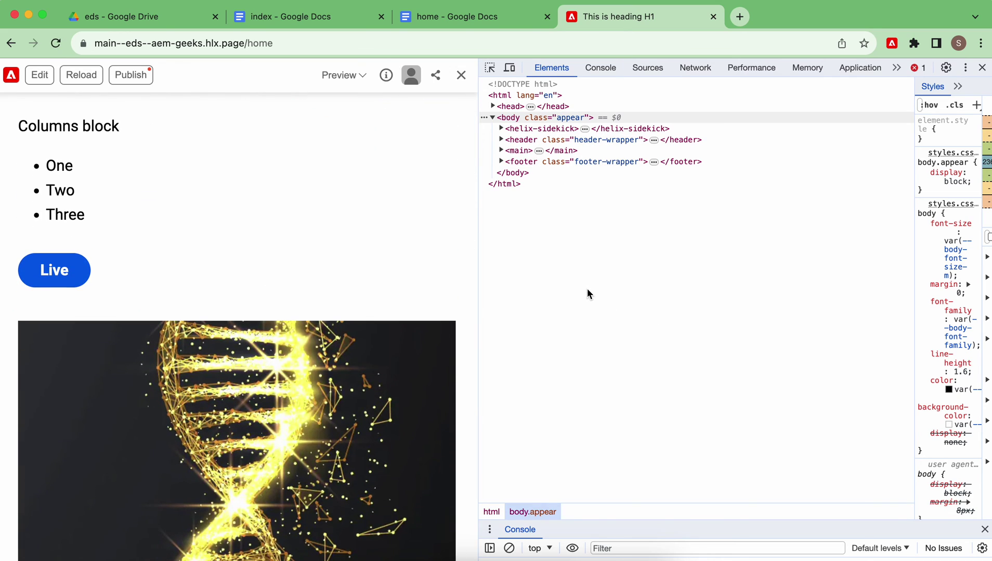
click(460, 75)
click(55, 43)
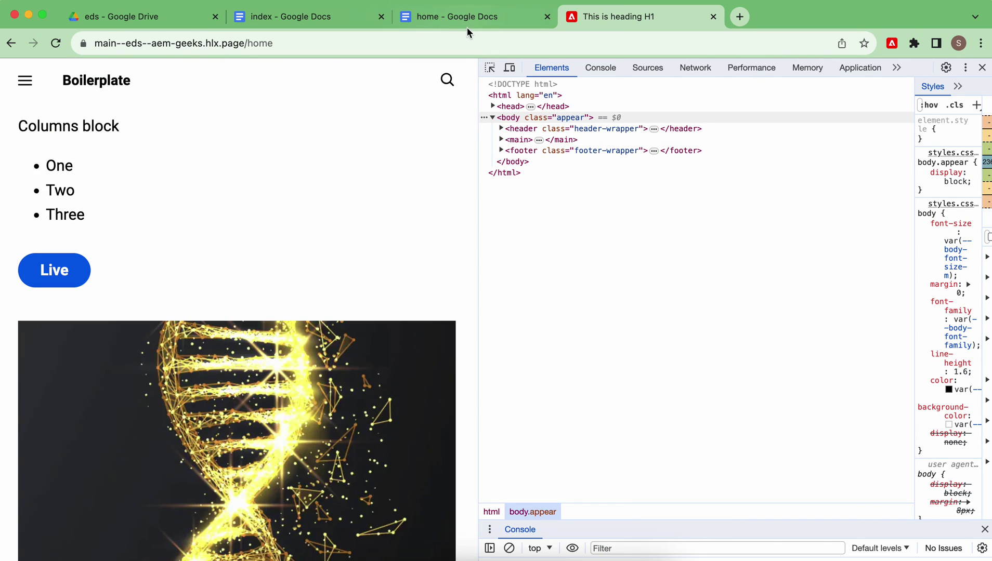
Review the home document's section layout and expand main and its columns-container section in the preview page's markup for comparison.
click(466, 26)
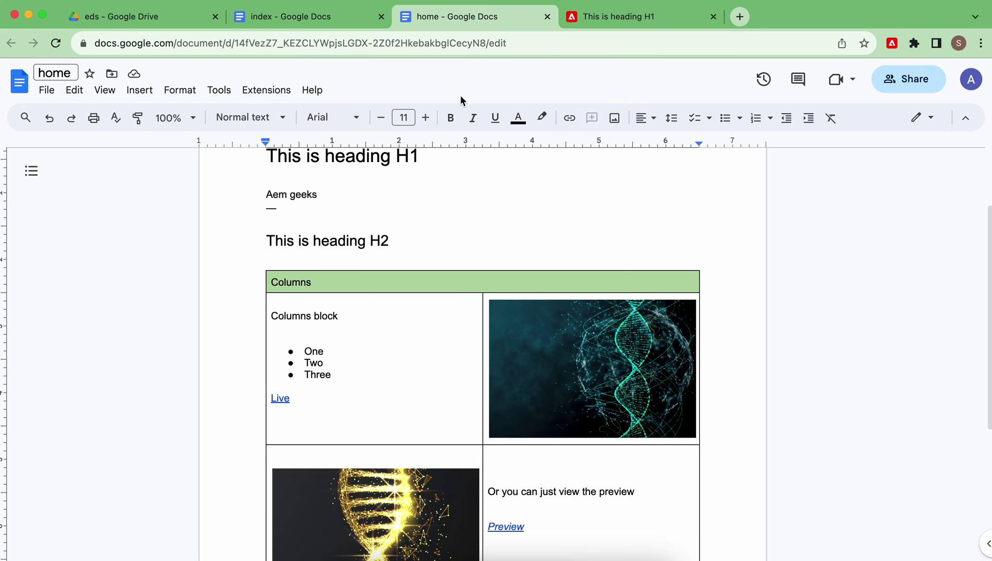
scroll(451, 294, up, 2)
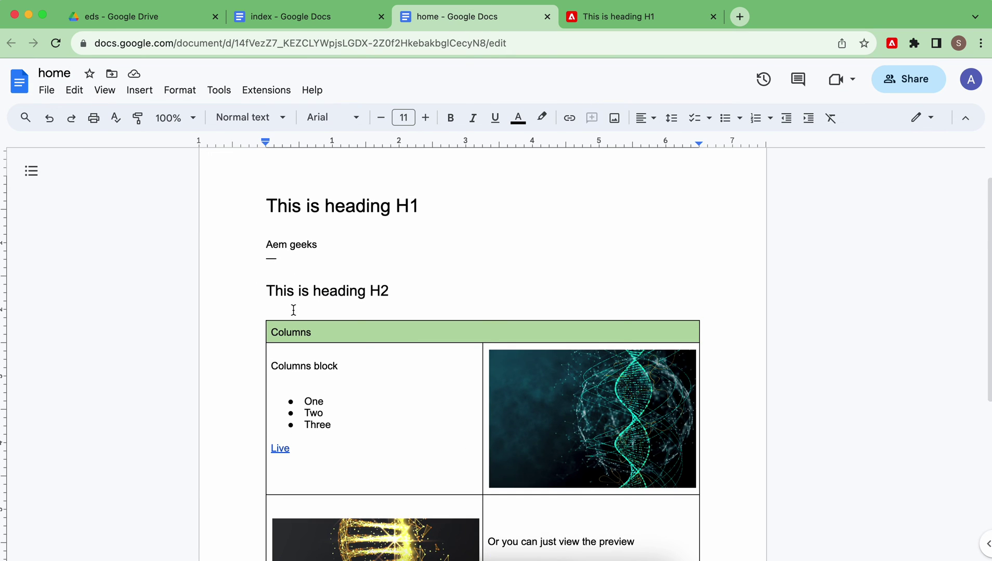
scroll(292, 309, down, 5)
scroll(293, 311, up, 10)
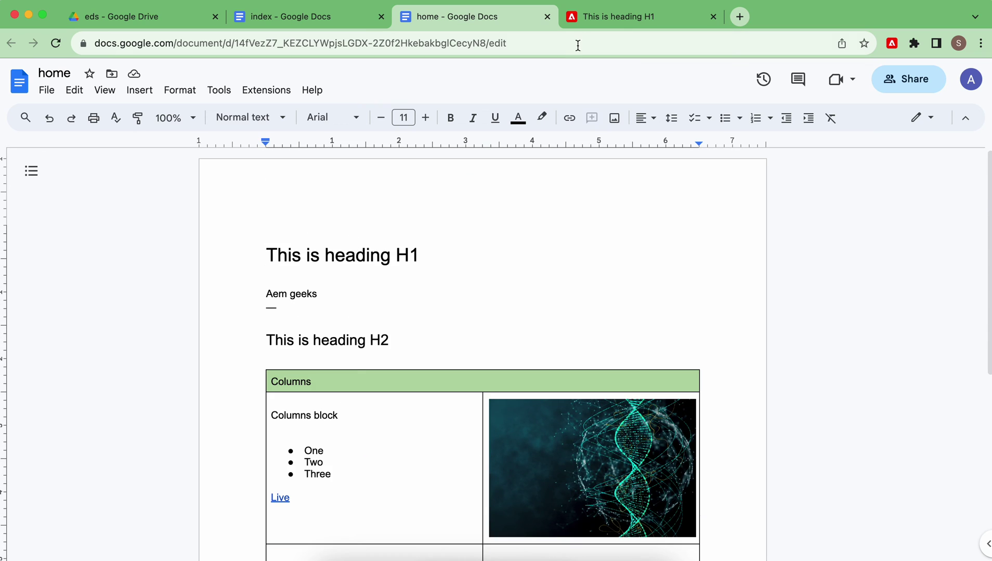
click(600, 25)
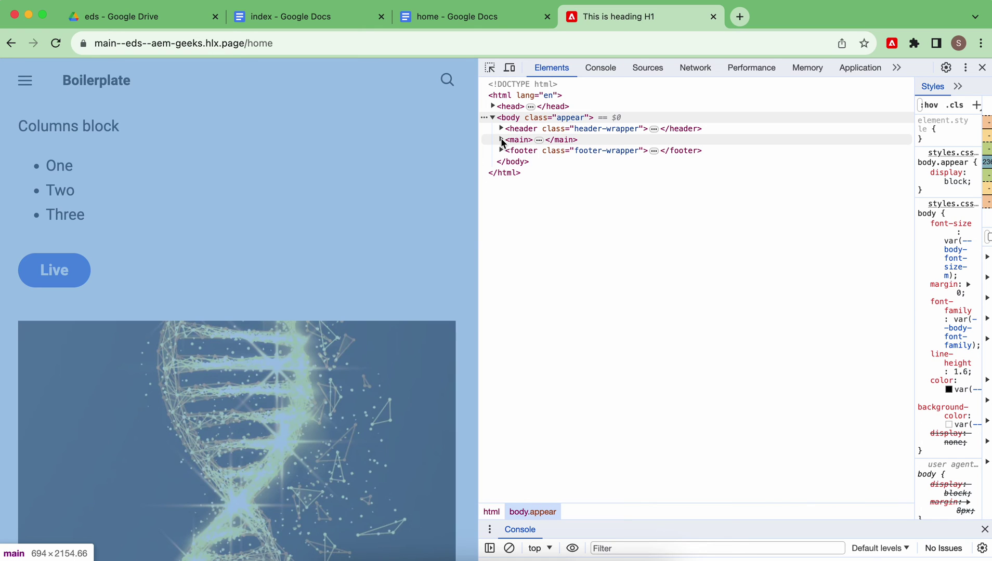
click(501, 140)
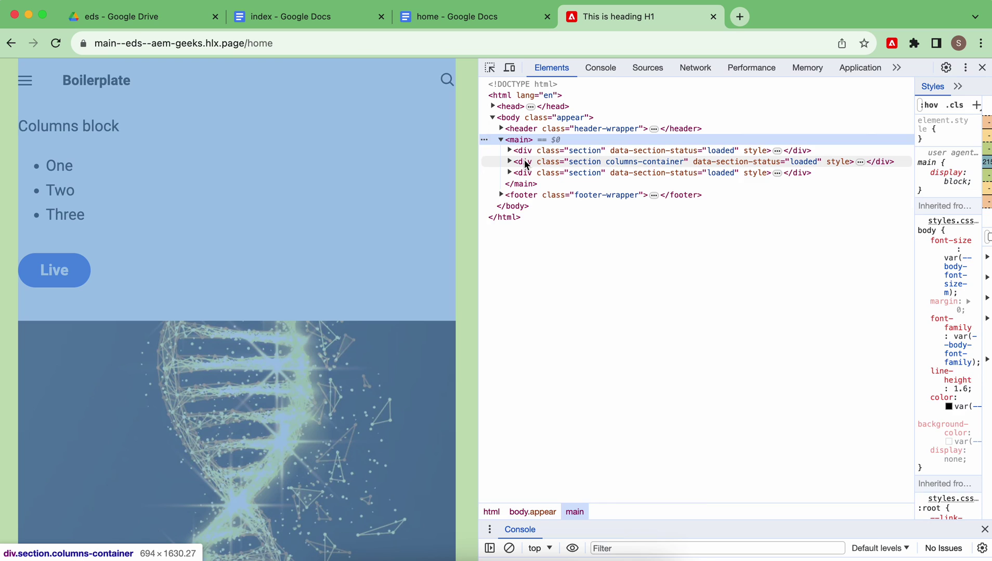
click(524, 163)
click(509, 161)
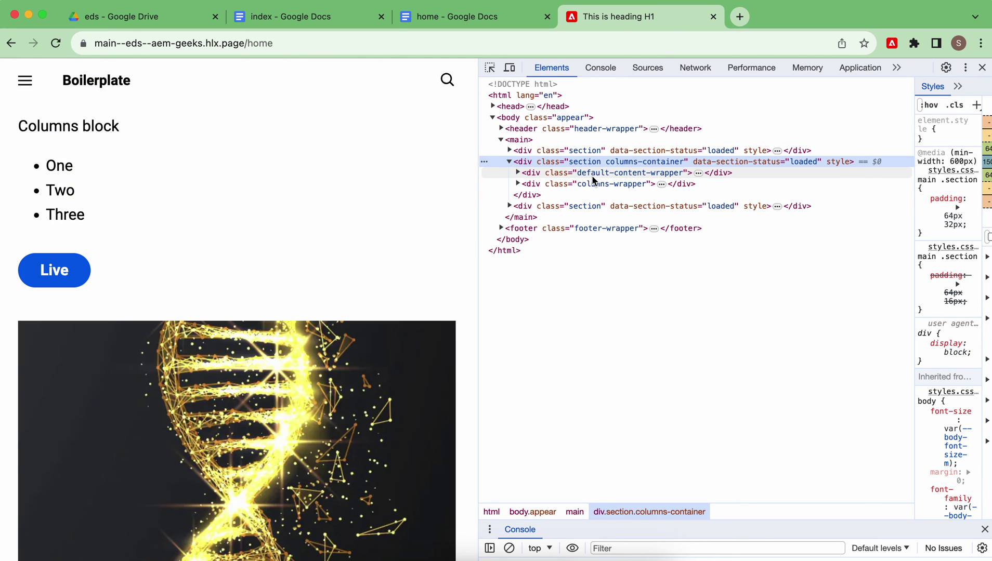
Examine the default-content-wrapper and columns-wrapper divs in the columns-container section, expanding them down to the columns block's row divs.
click(576, 559)
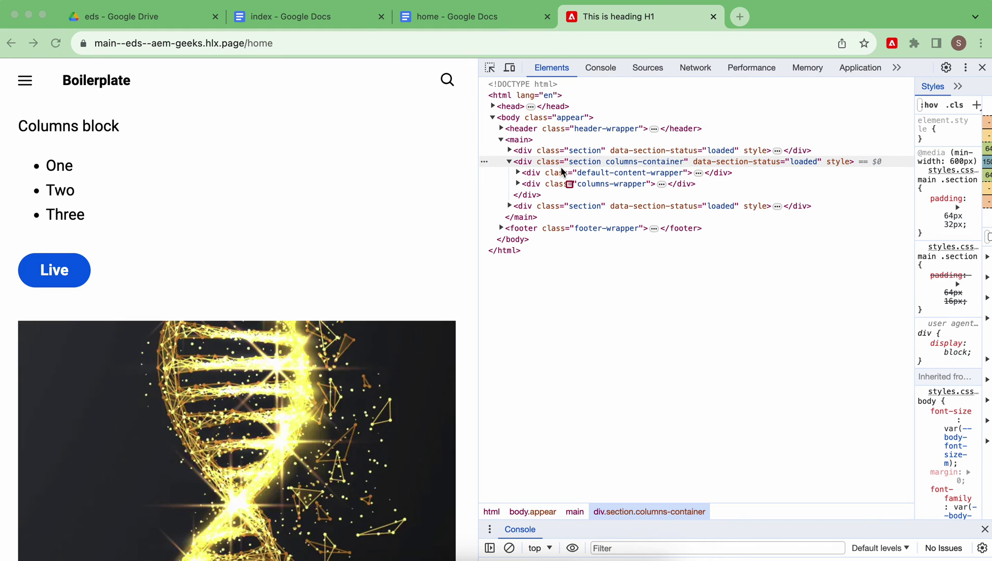
drag(512, 168, 730, 182)
mouse_move(514, 179)
mouse_down()
mouse_move(655, 194)
mouse_move(723, 189)
mouse_up()
click(517, 172)
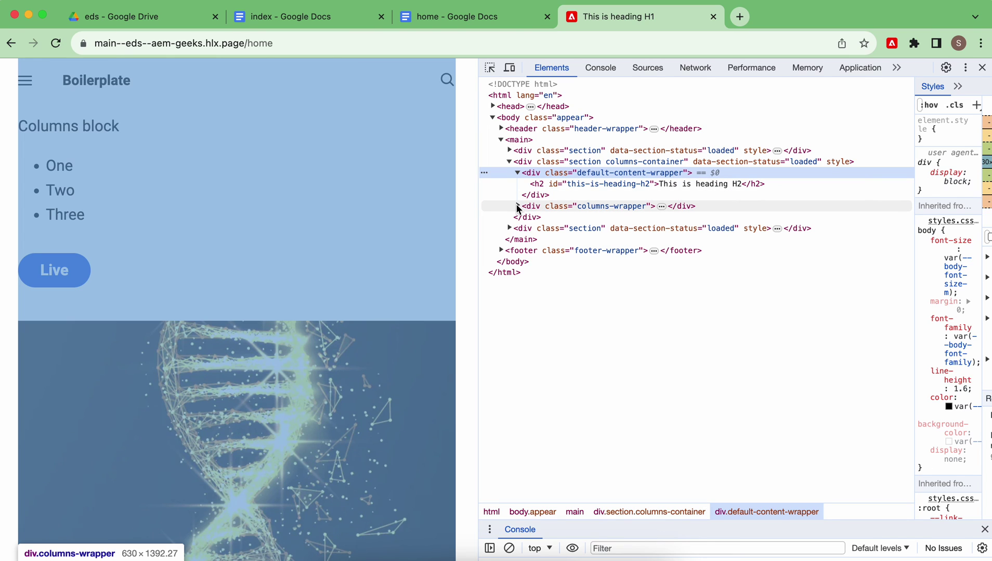
click(517, 205)
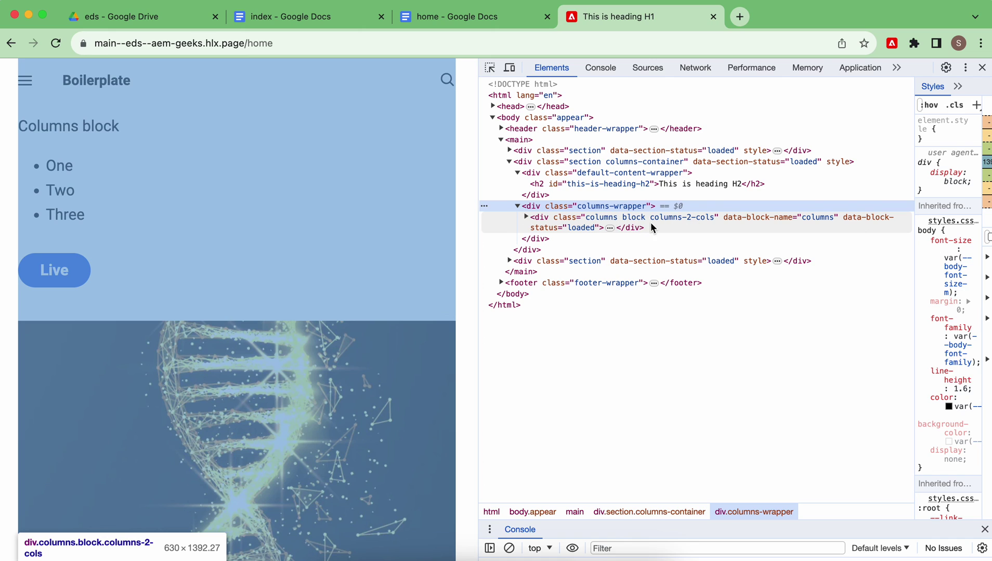
click(527, 217)
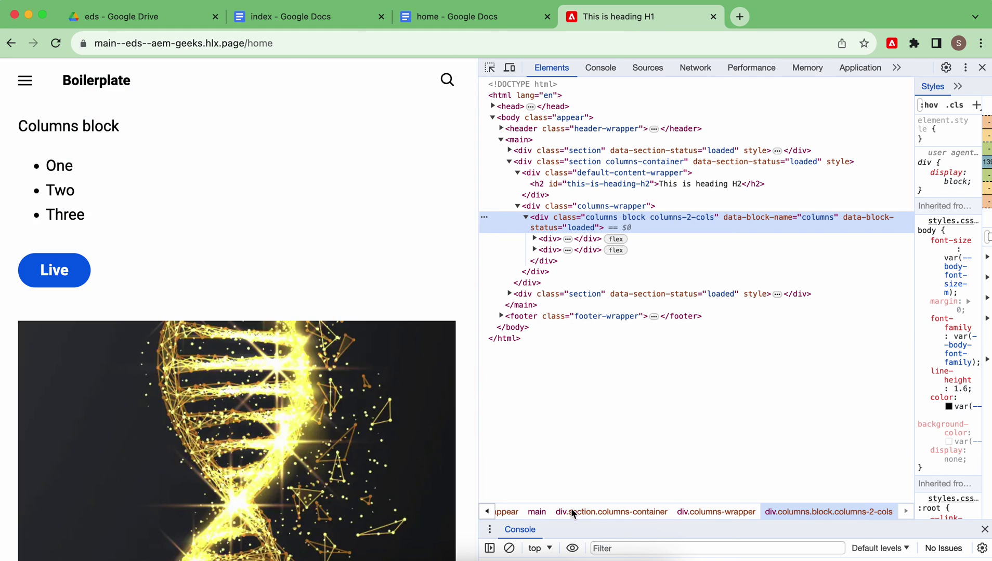
click(577, 558)
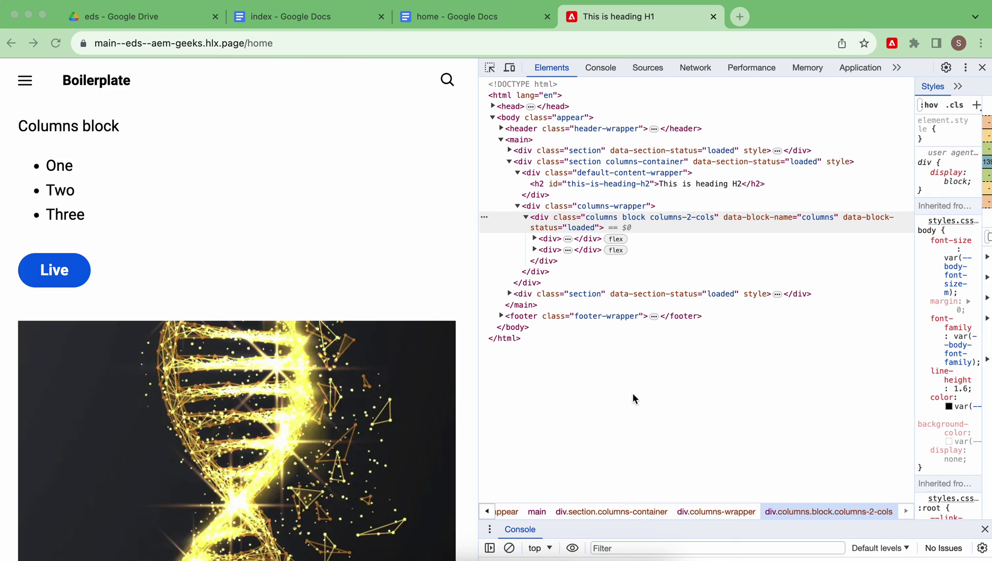